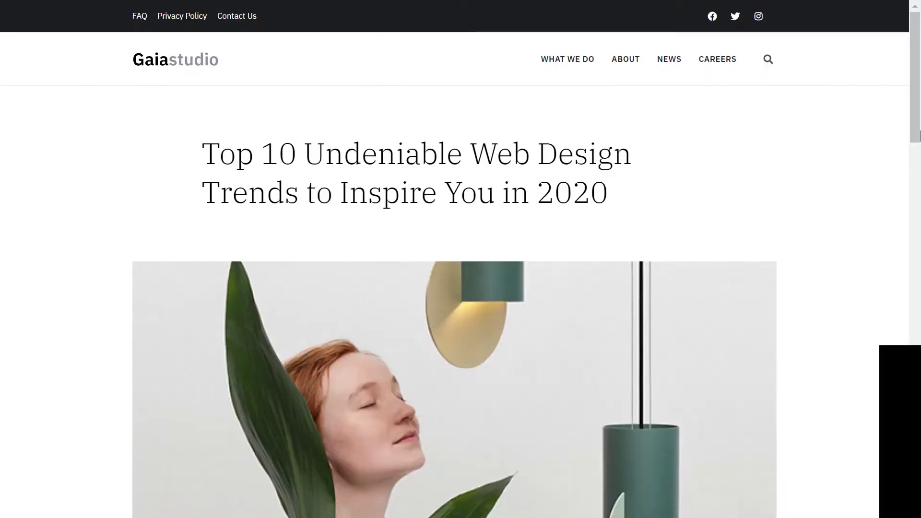
pyautogui.scroll(-1, 917, 135)
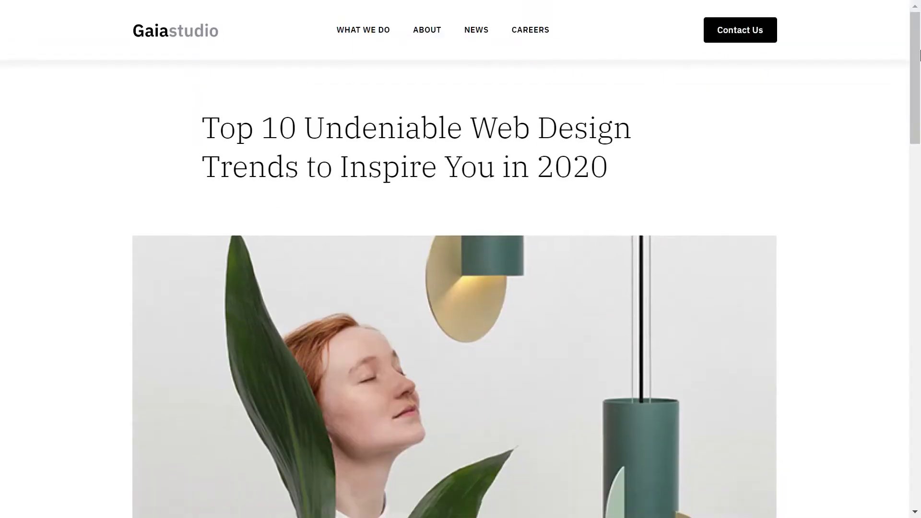
pyautogui.scroll(-1, 918, 54)
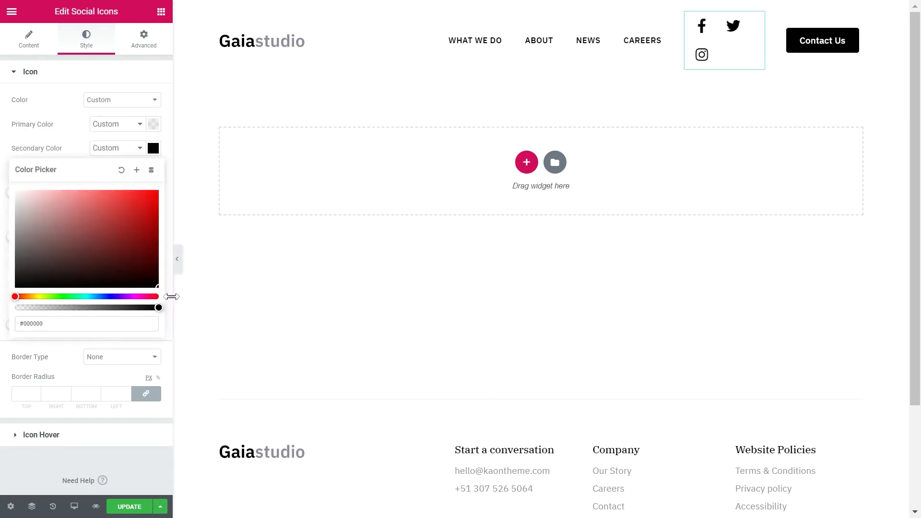
pyautogui.write('0')
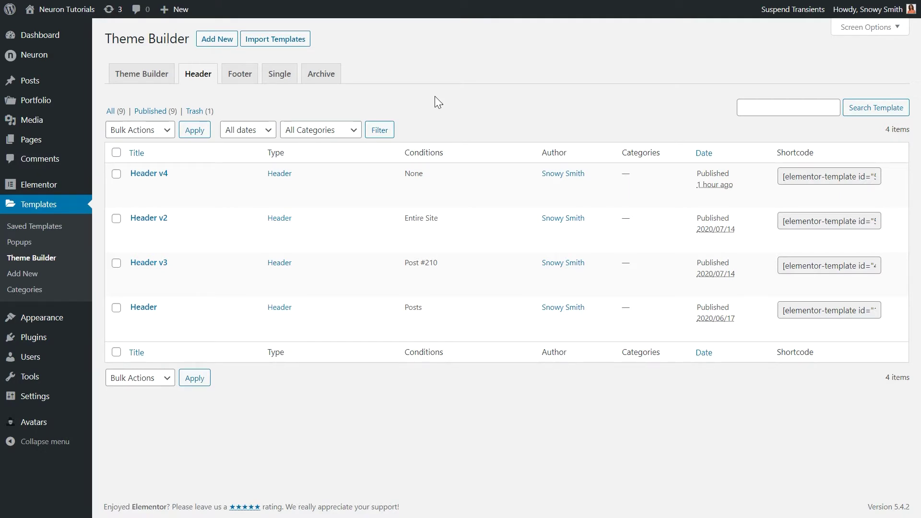
# Review the Footer, Single and Archive theme templates, then return to the Header list.
pyautogui.click(237, 76)
pyautogui.click(279, 74)
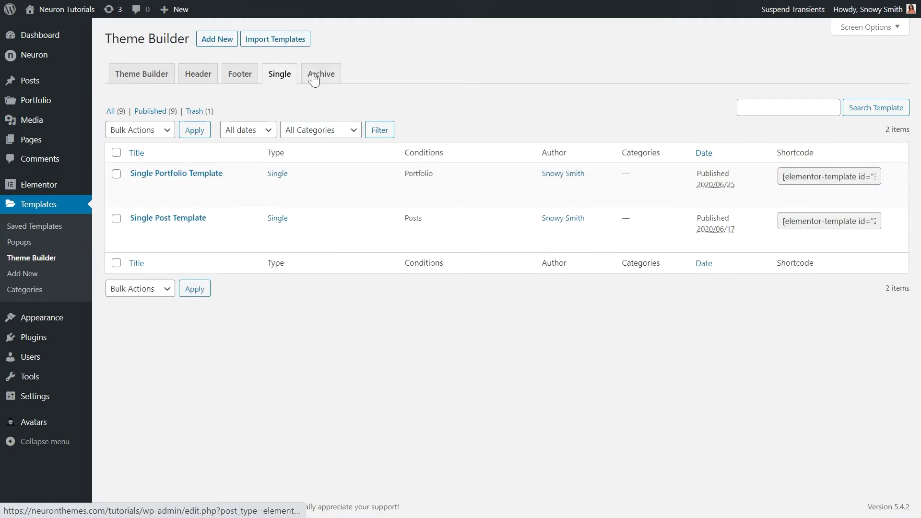
pyautogui.click(315, 74)
pyautogui.click(208, 74)
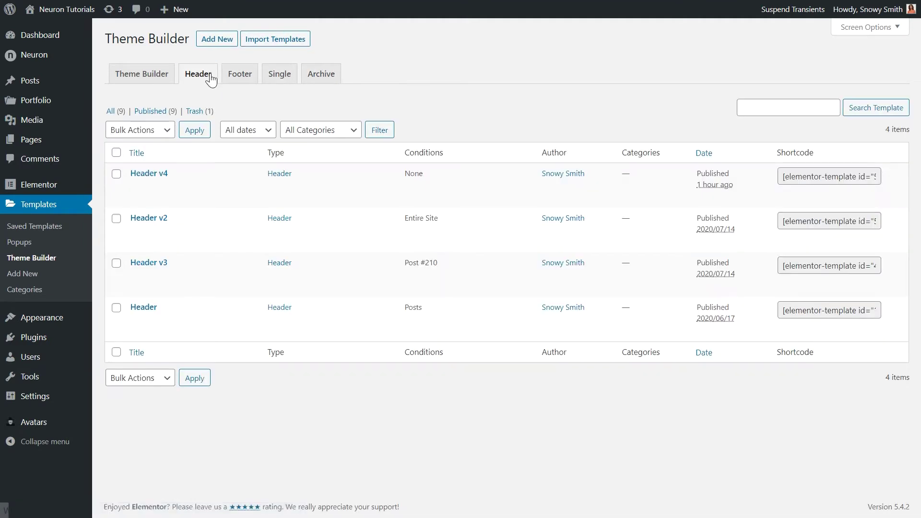
pyautogui.moveTo(187, 184)
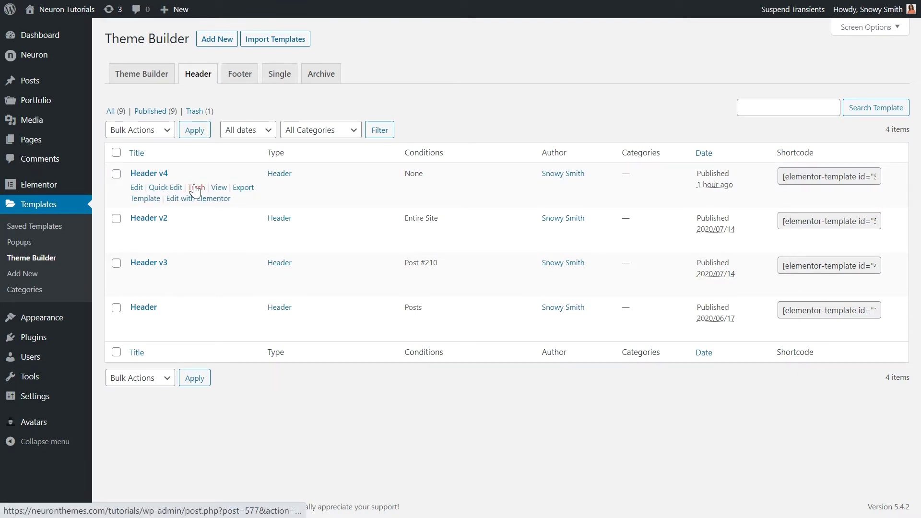
# Create a new Header-type theme template named 'Header Template'.
pyautogui.click(221, 41)
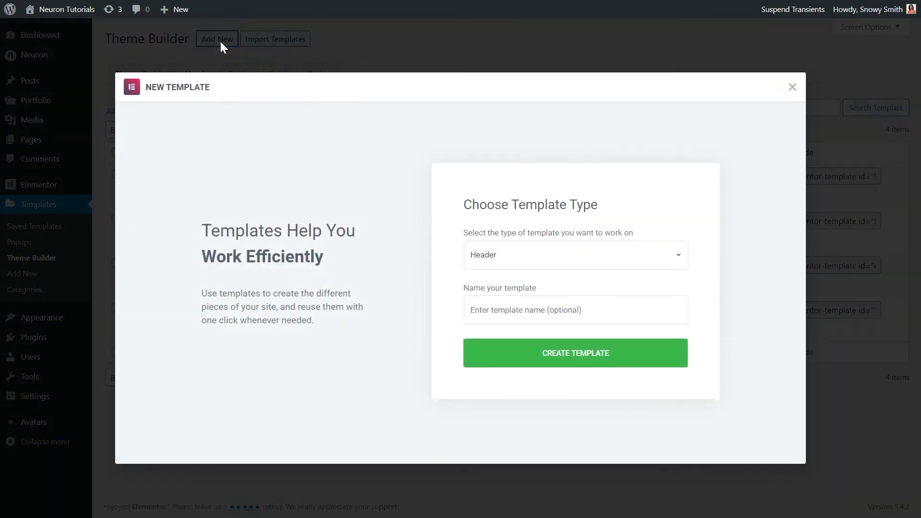
pyautogui.click(501, 310)
pyautogui.write('Header Template')
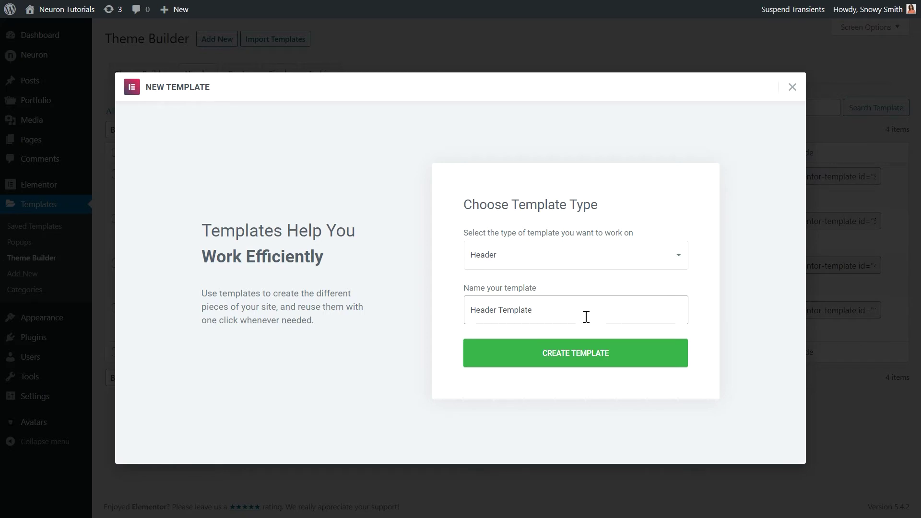
pyautogui.click(584, 352)
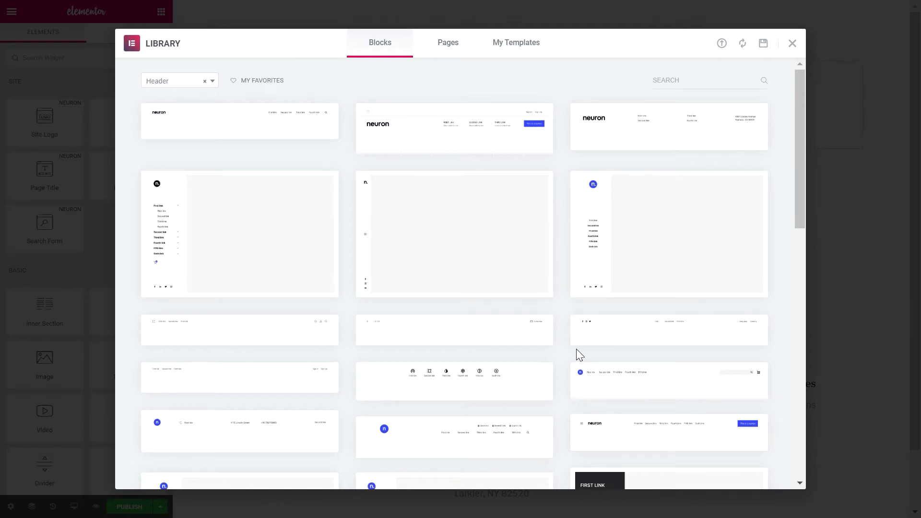
pyautogui.scroll(-2, 576, 349)
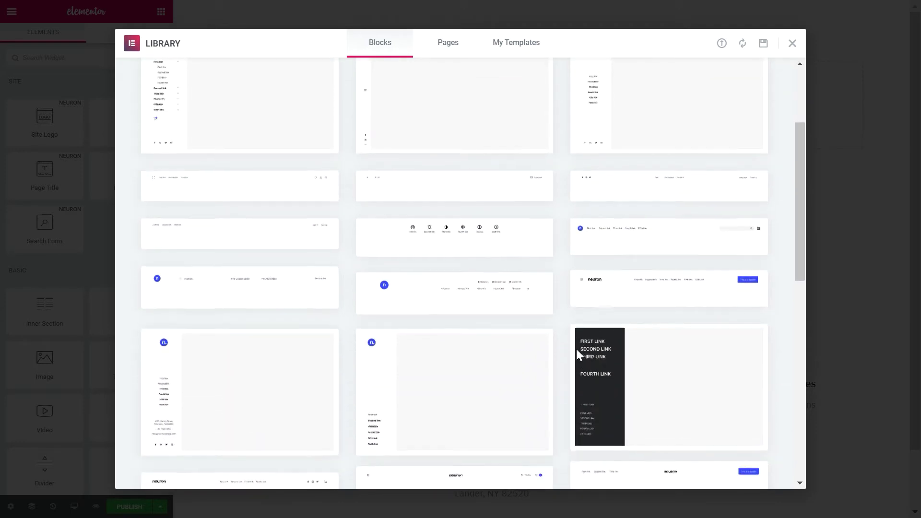
pyautogui.scroll(2, 576, 349)
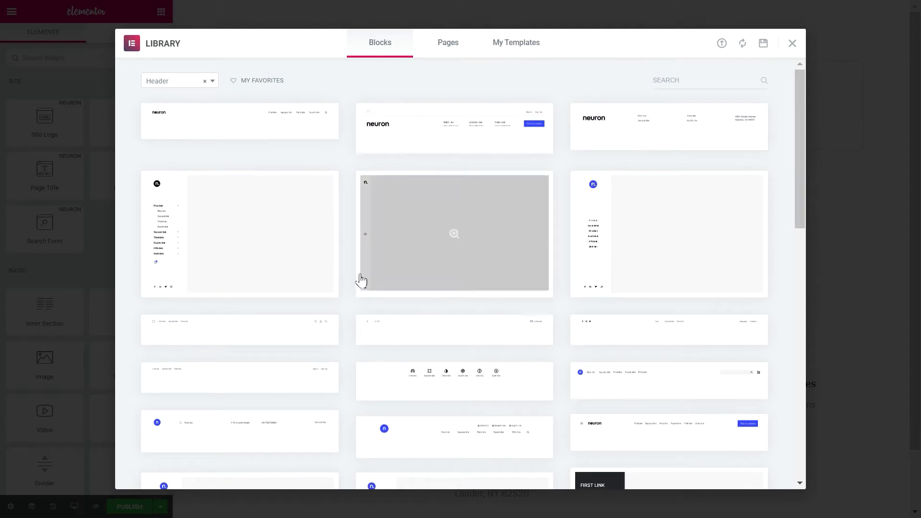
# Filter the blocks library to Header and insert the first premade header block.
pyautogui.click(164, 85)
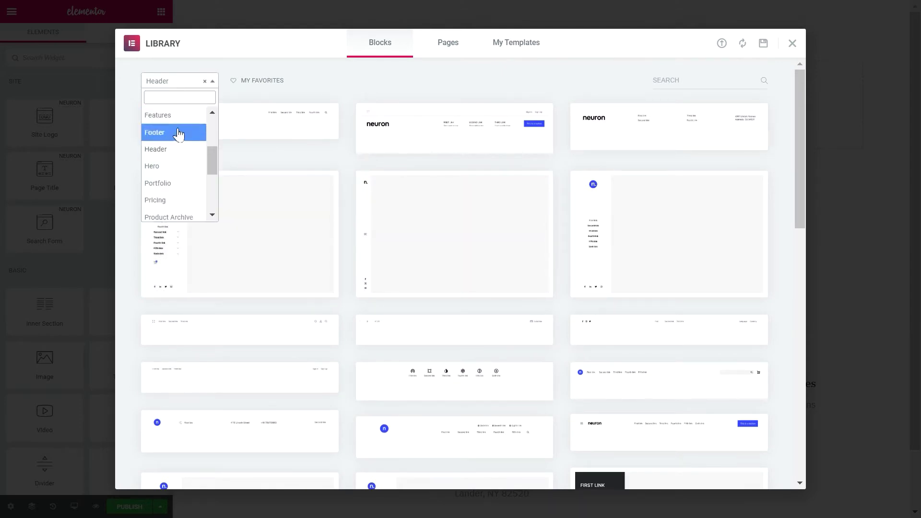
pyautogui.scroll(-3, 176, 137)
pyautogui.scroll(3, 176, 141)
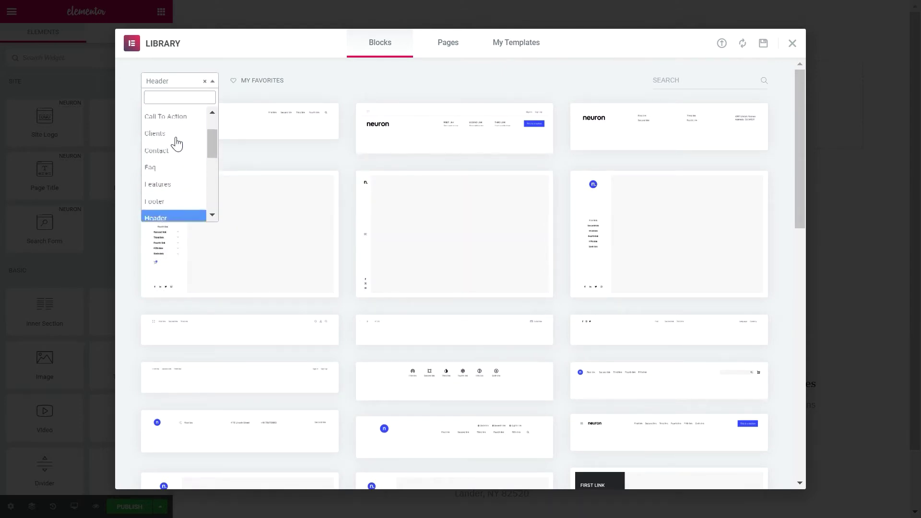
pyautogui.click(177, 85)
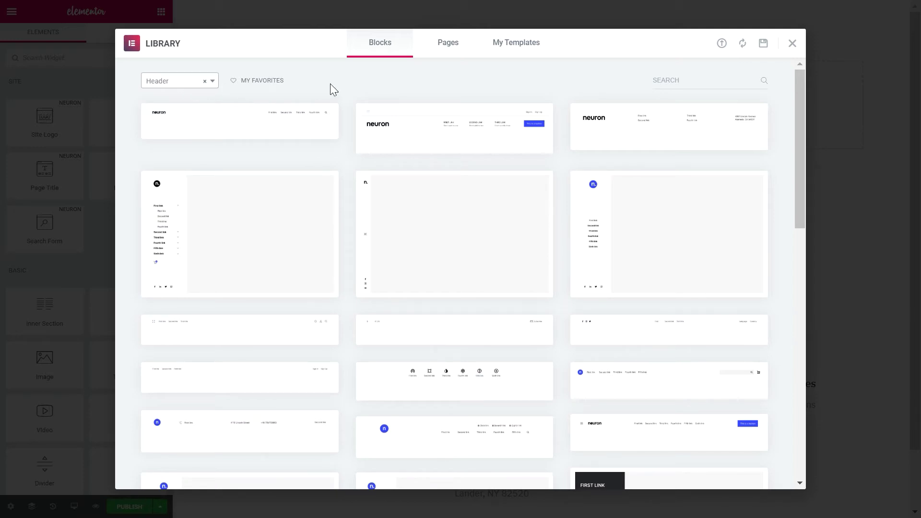
pyautogui.moveTo(239, 123)
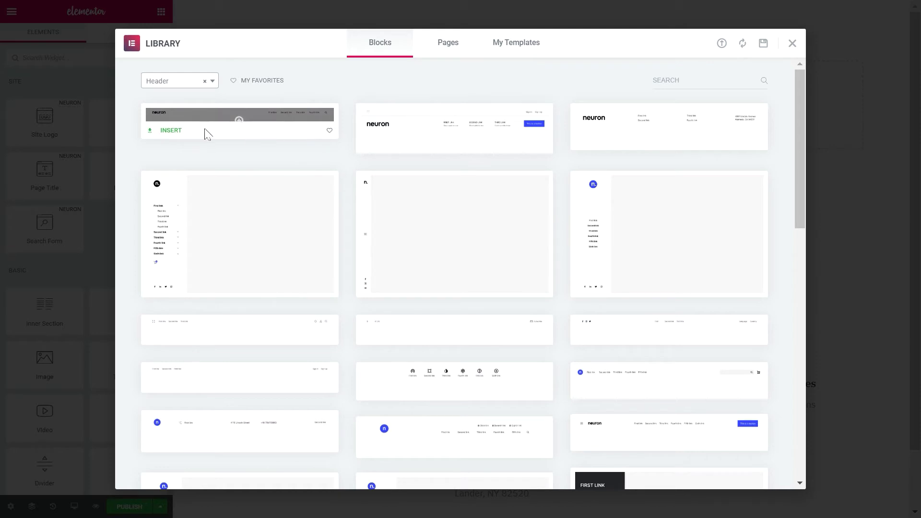
pyautogui.click(167, 136)
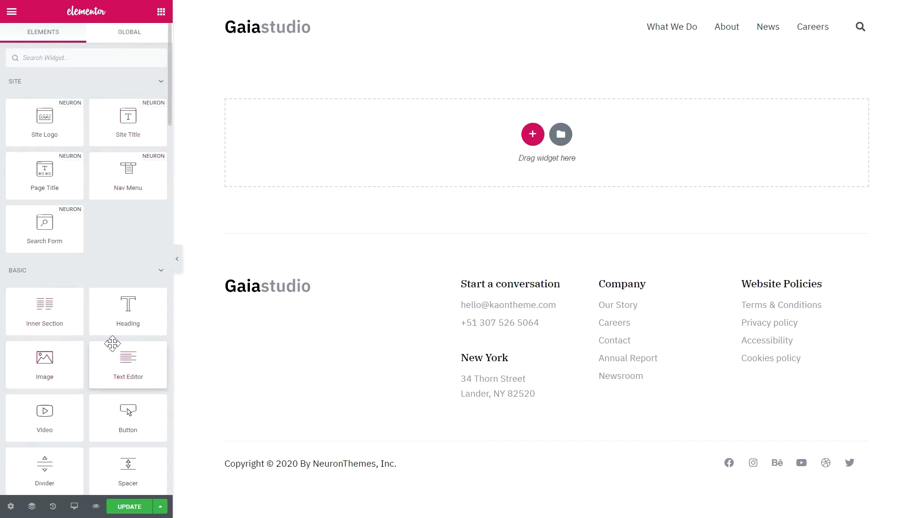
pyautogui.scroll(-5, 115, 346)
pyautogui.scroll(-5, 115, 350)
pyautogui.scroll(5, 115, 349)
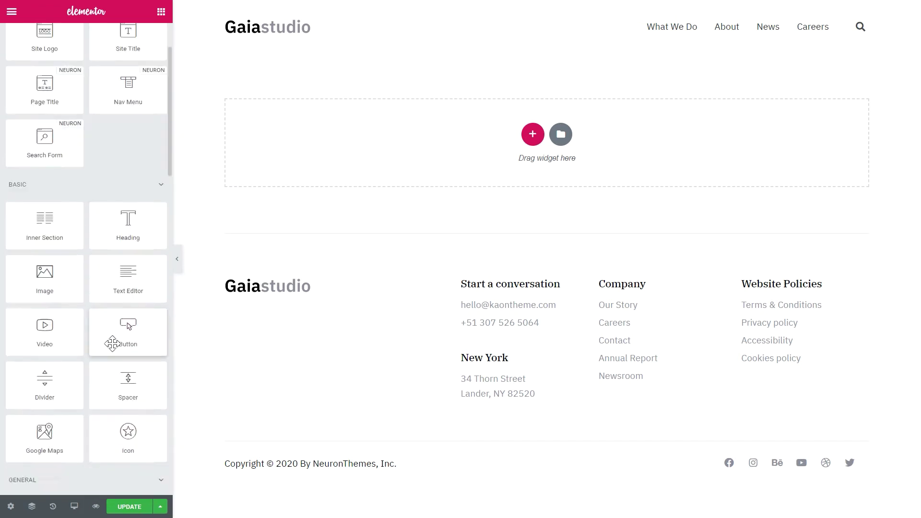
pyautogui.scroll(5, 115, 338)
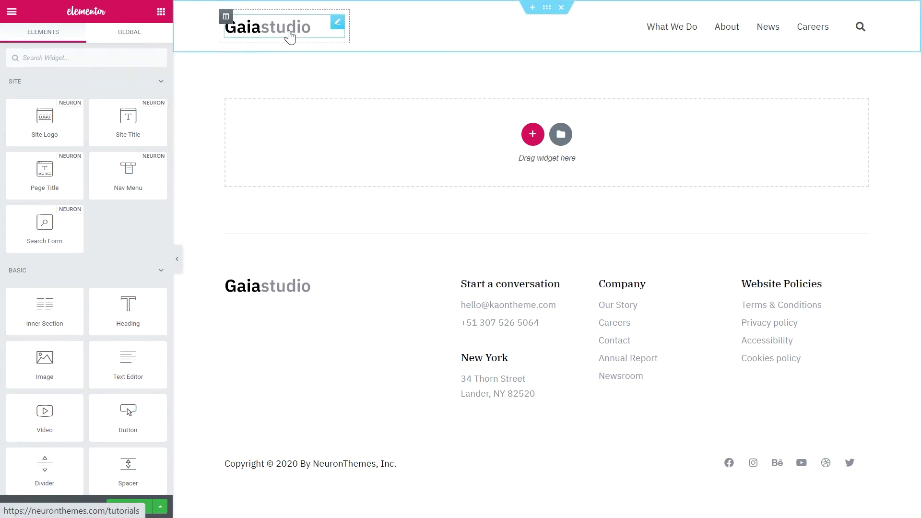
# Open the header's Gaiastudio Site Logo widget settings and the editor's main menu.
pyautogui.click(291, 33)
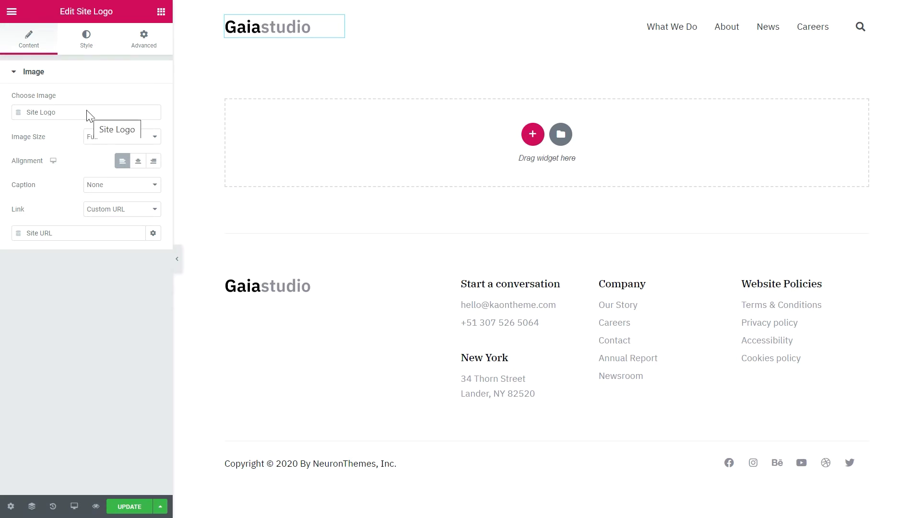
pyautogui.click(11, 11)
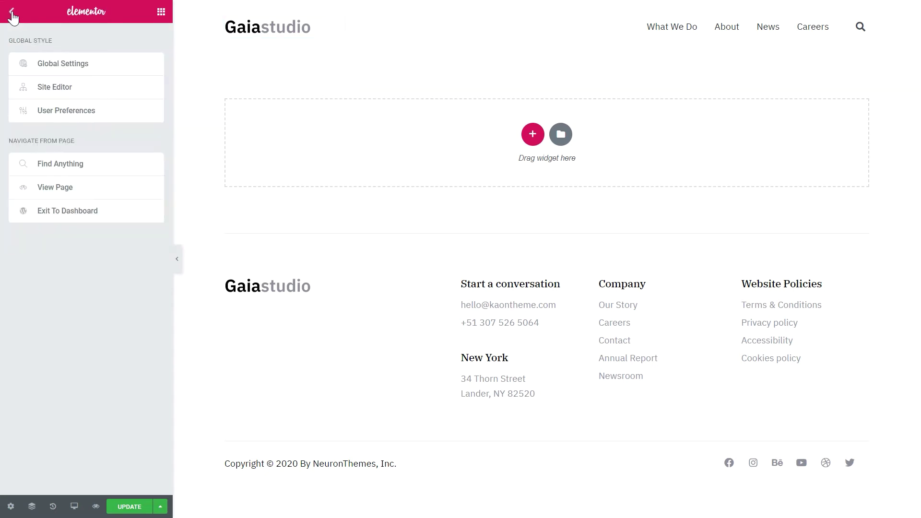
# Check the Gaiastudio logo under Global Settings > Site Identity and update the template.
pyautogui.click(63, 63)
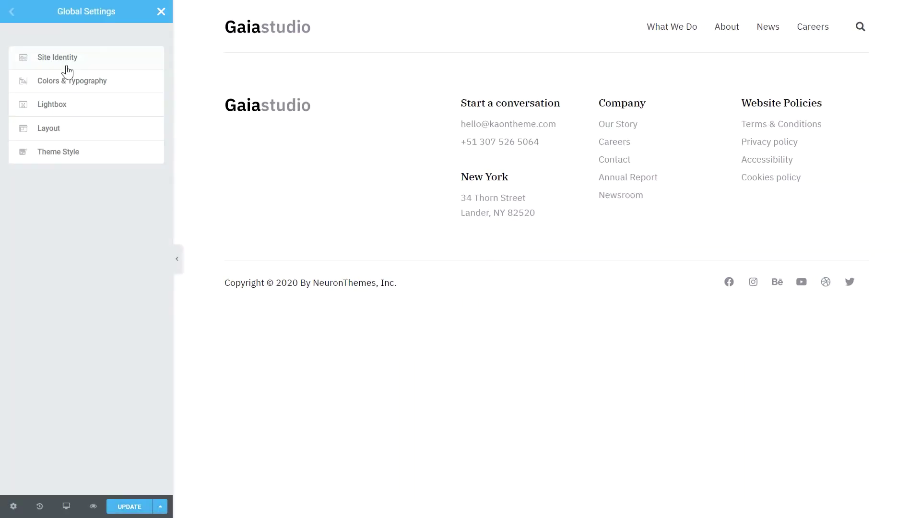
pyautogui.click(66, 63)
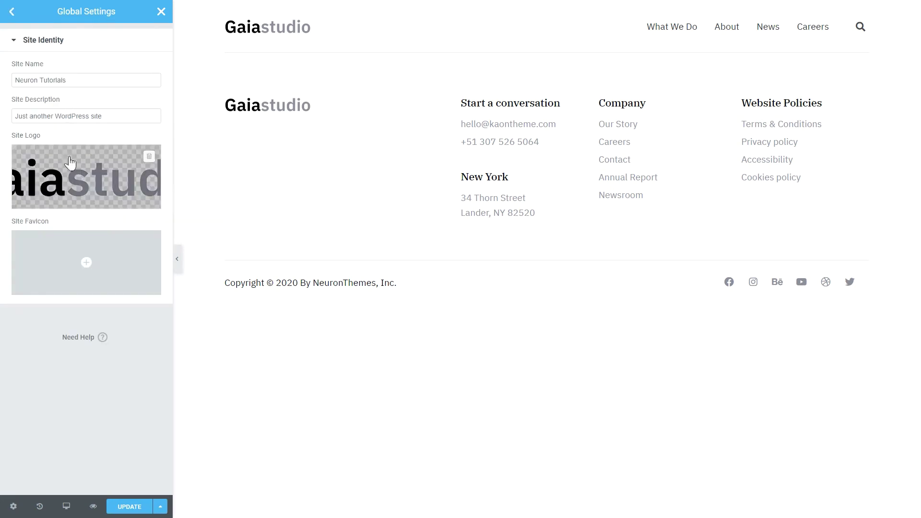
pyautogui.click(130, 506)
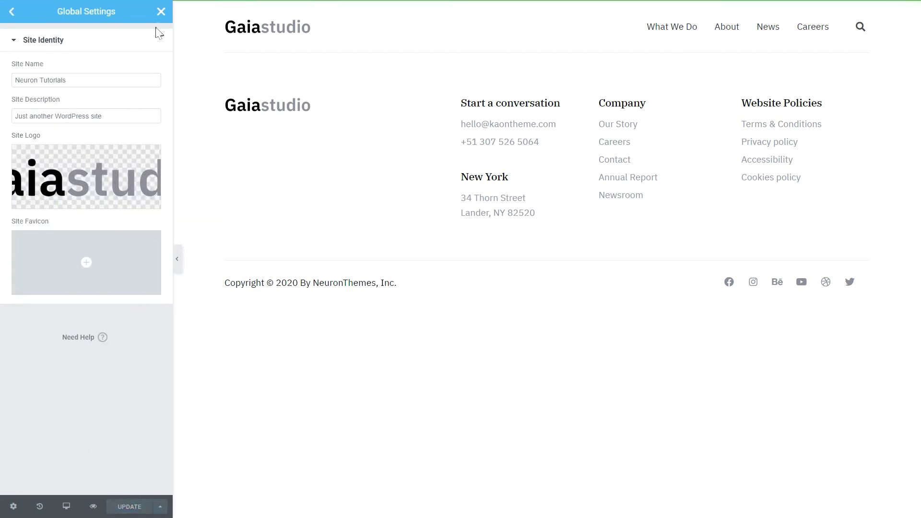
pyautogui.click(161, 11)
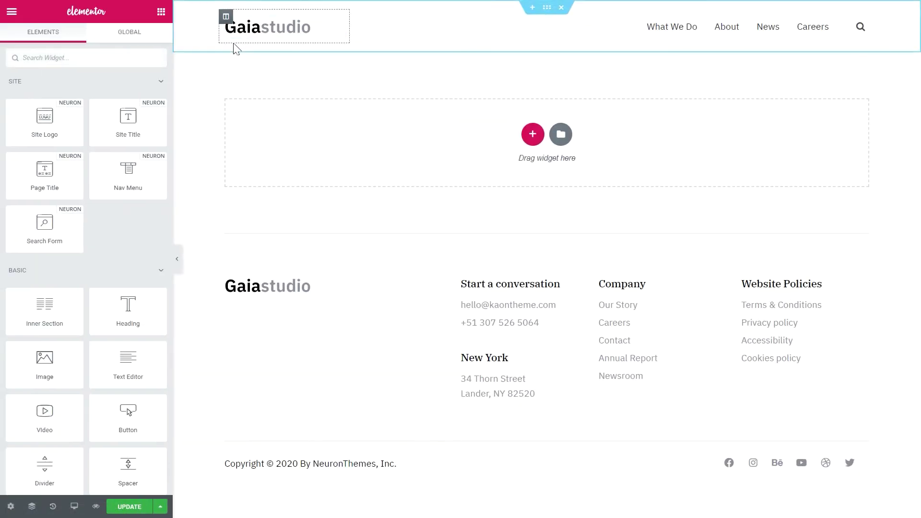
# Set the header Nav Menu to Main Menu with an Underline pointer and Fade animation.
pyautogui.click(671, 26)
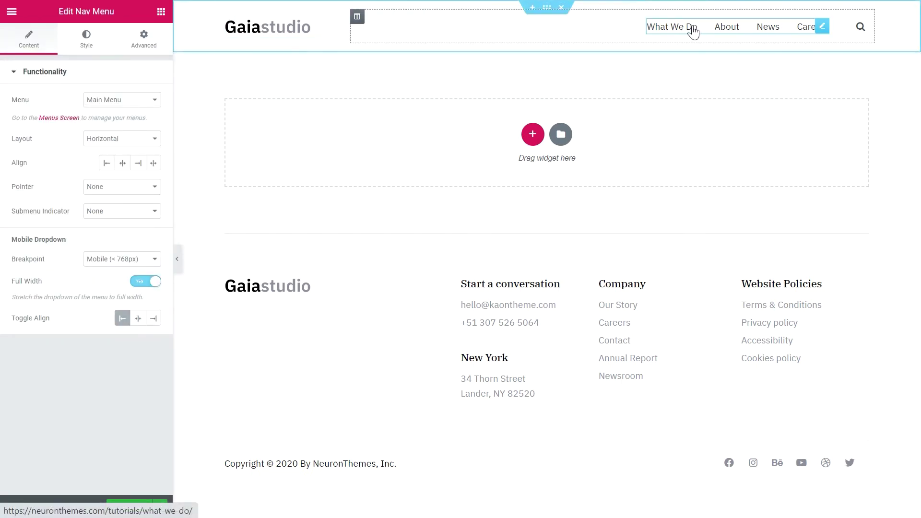
pyautogui.click(121, 100)
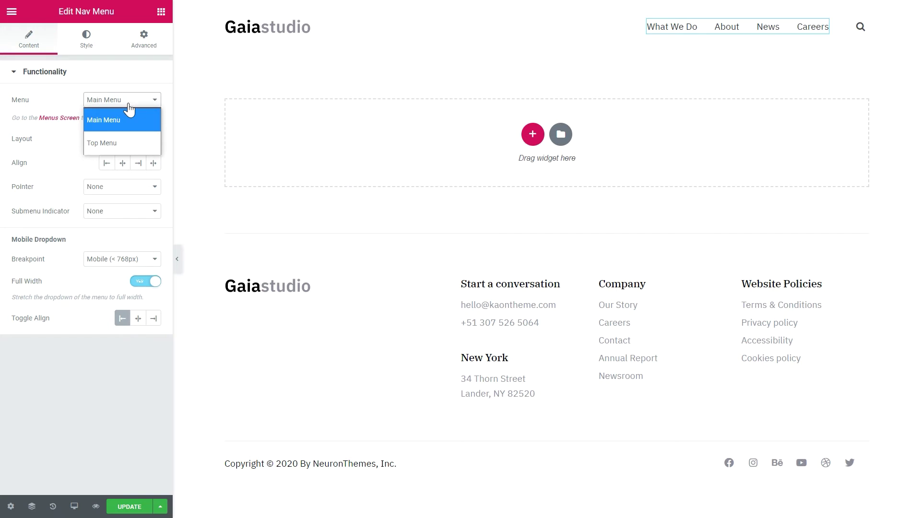
pyautogui.click(129, 105)
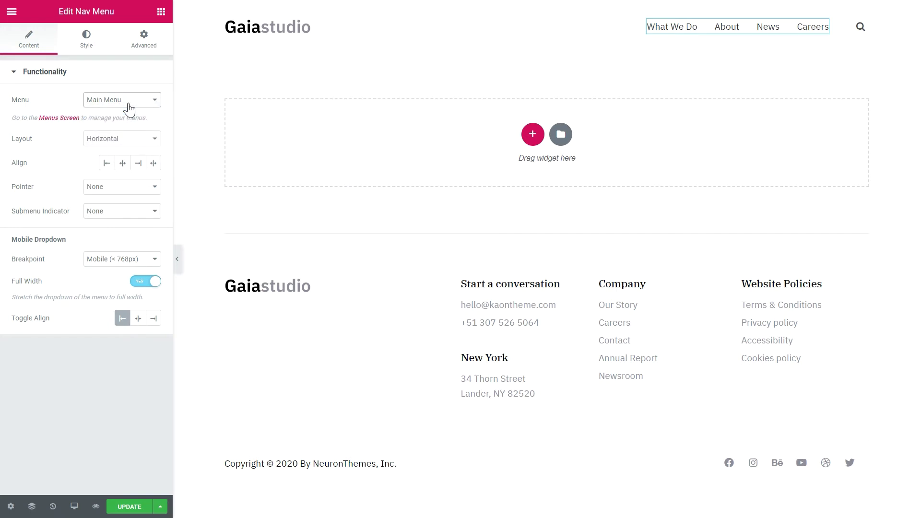
pyautogui.click(119, 187)
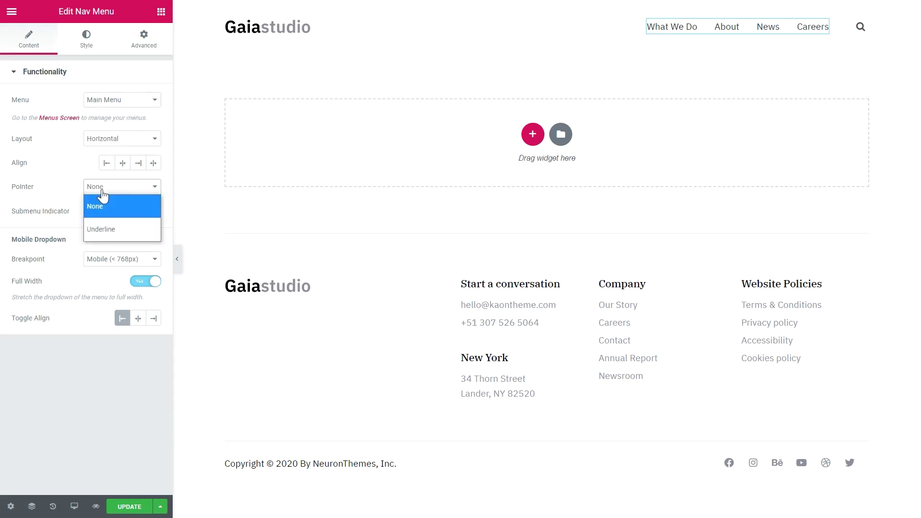
pyautogui.click(108, 223)
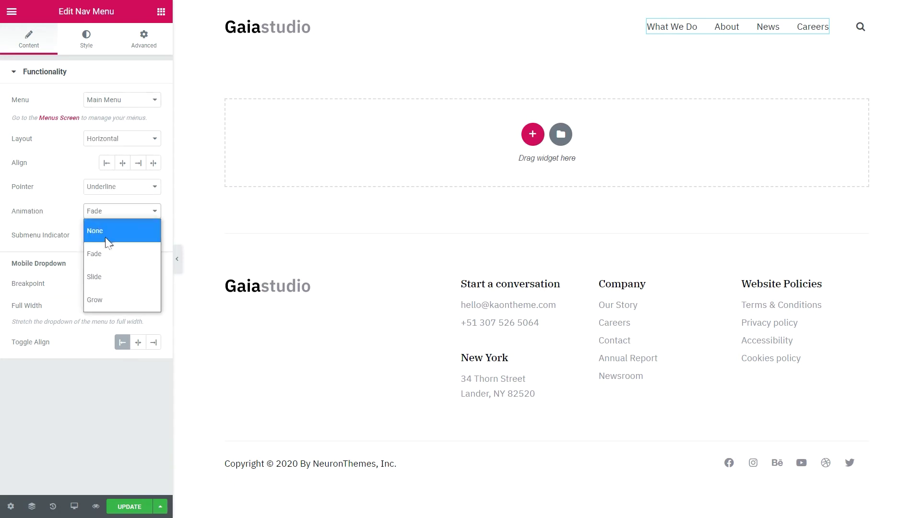
pyautogui.click(103, 254)
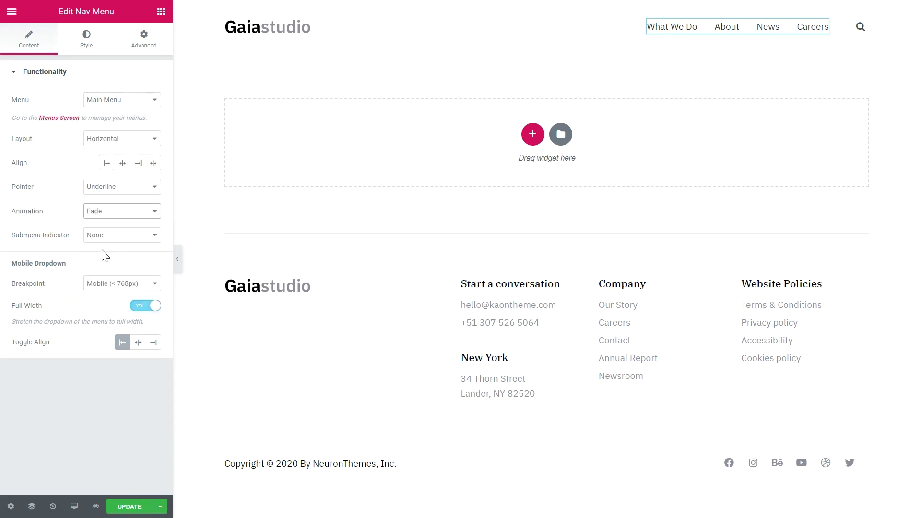
pyautogui.click(86, 39)
# Give menu items 14px uppercase text, weight 600, line height 20, letter spacing 0.5.
pyautogui.click(153, 100)
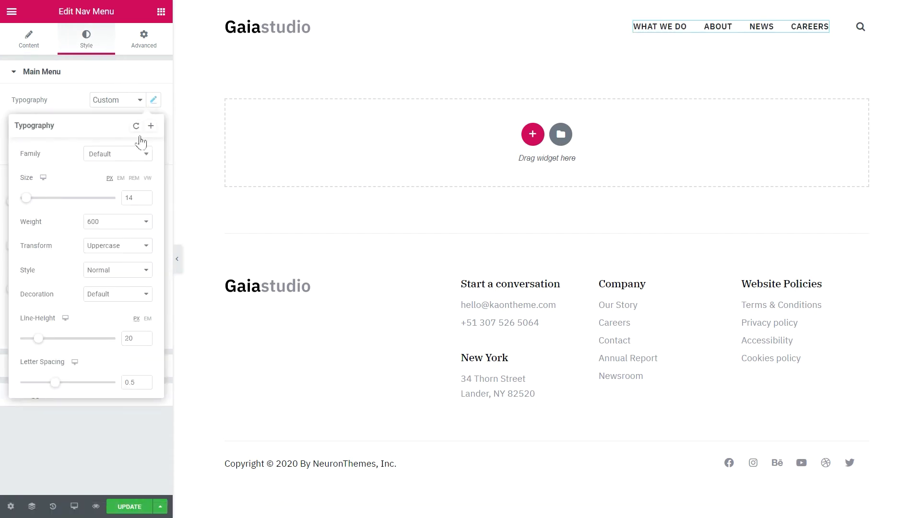
pyautogui.click(135, 197)
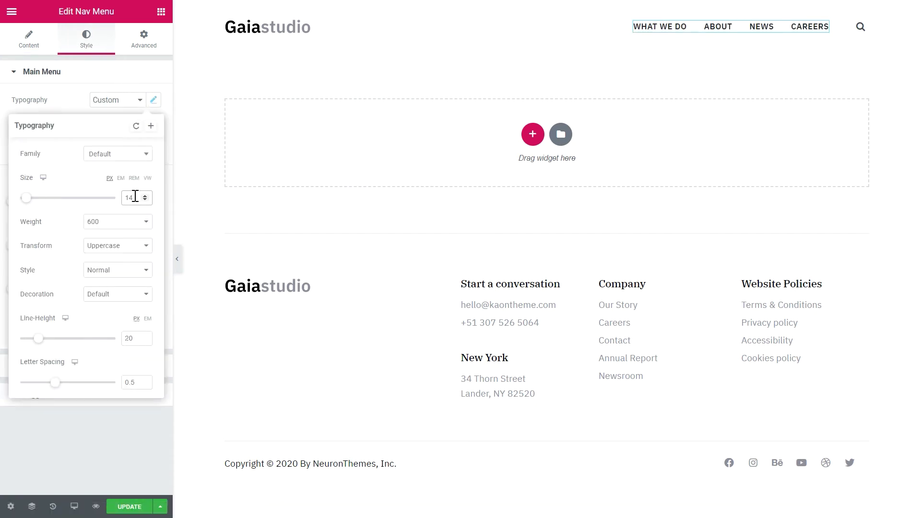
pyautogui.click(136, 338)
pyautogui.click(137, 381)
pyautogui.click(141, 429)
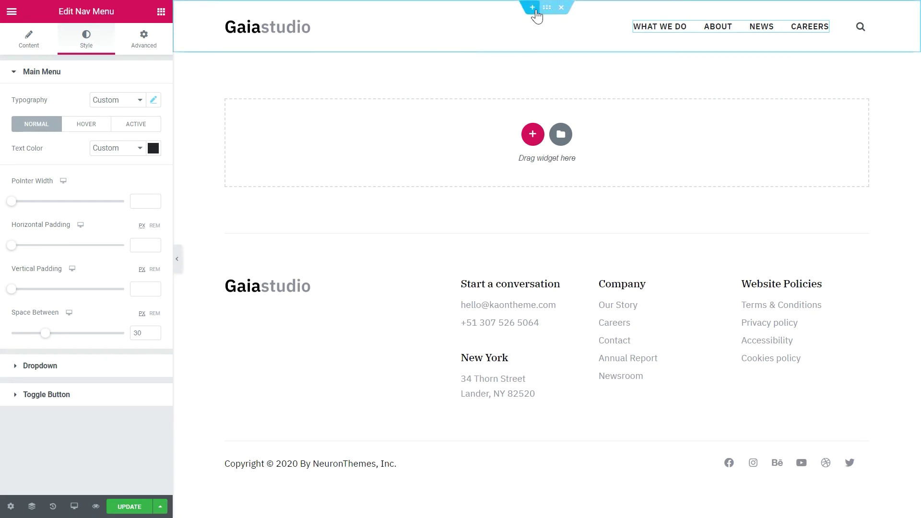
pyautogui.click(536, 11)
# Add a two-column section above the header with vertically middle-aligned columns.
pyautogui.click(531, 50)
pyautogui.click(446, 82)
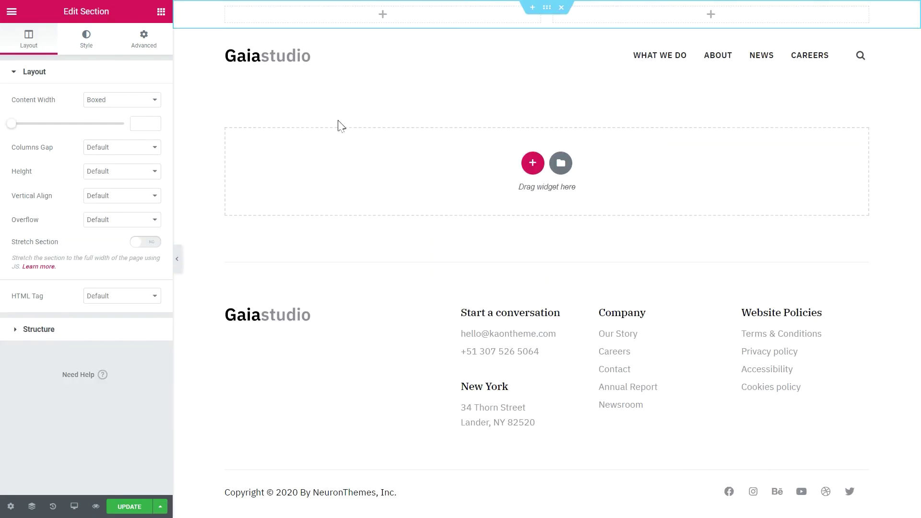
pyautogui.click(122, 195)
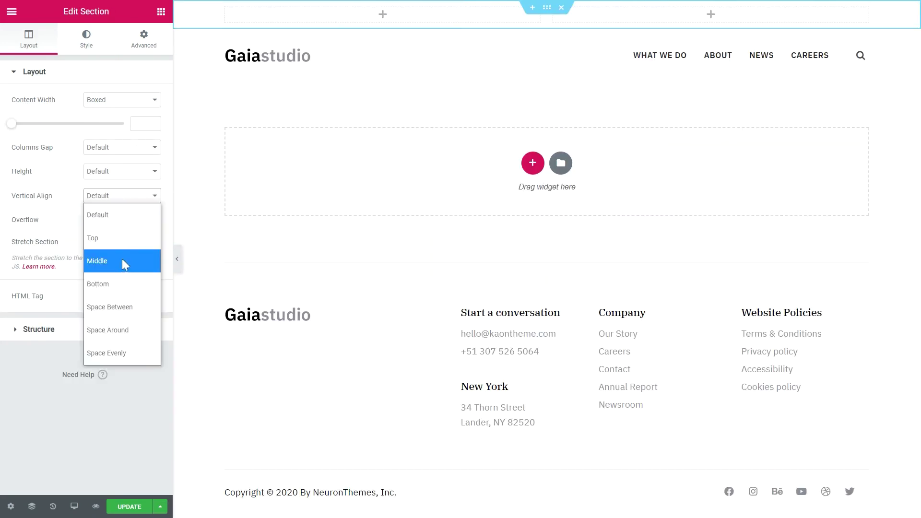
pyautogui.click(109, 259)
# Give the new section a classic background using the global Shark colour.
pyautogui.click(87, 40)
pyautogui.click(107, 124)
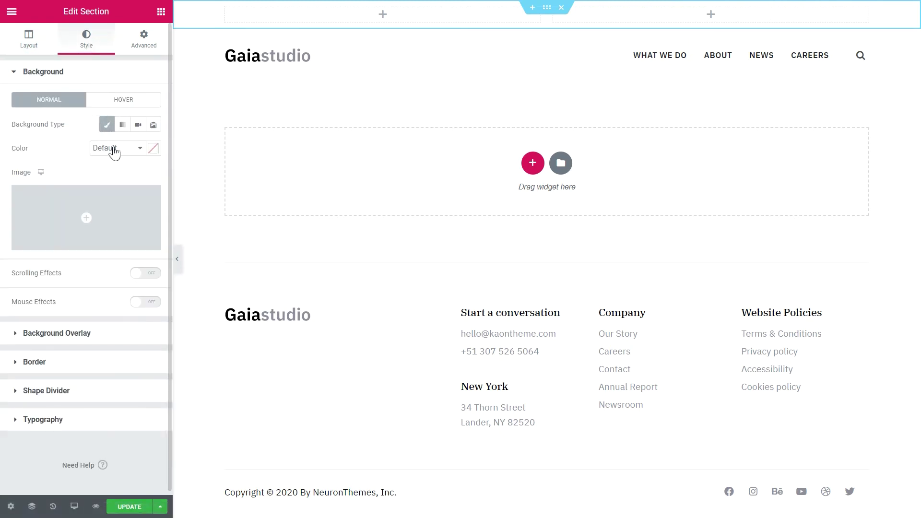
pyautogui.click(153, 147)
pyautogui.click(51, 308)
# Set the section's top and bottom padding to 5px.
pyautogui.click(144, 40)
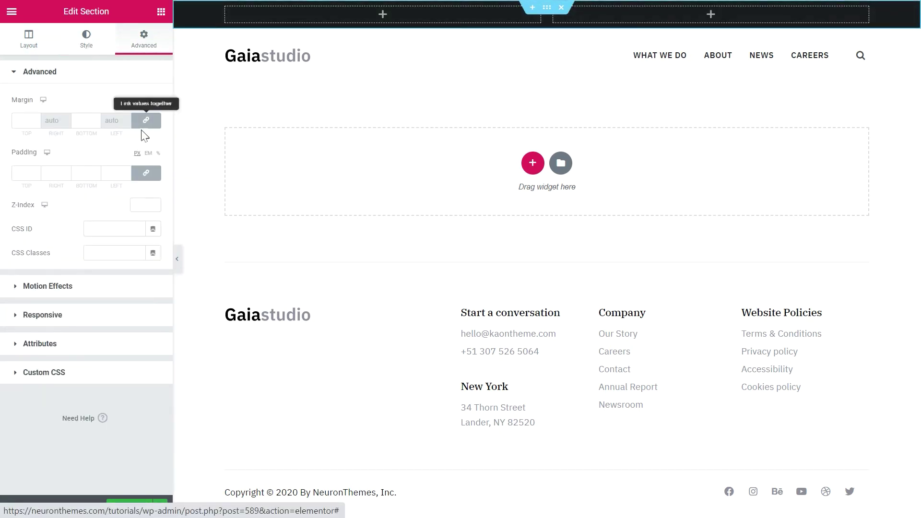
pyautogui.click(146, 173)
pyautogui.click(26, 172)
pyautogui.write('5')
pyautogui.click(82, 172)
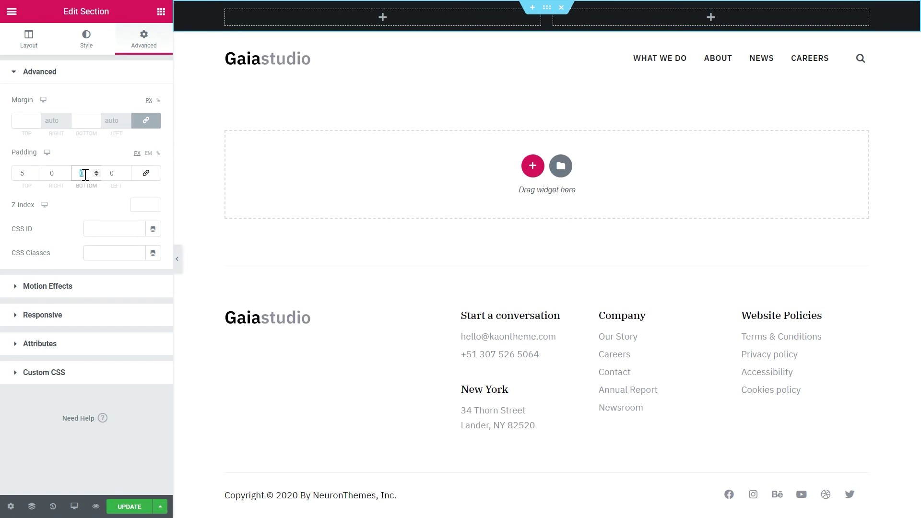
pyautogui.write('5')
# Drag a Nav Menu widget into the top bar's left column.
pyautogui.click(161, 12)
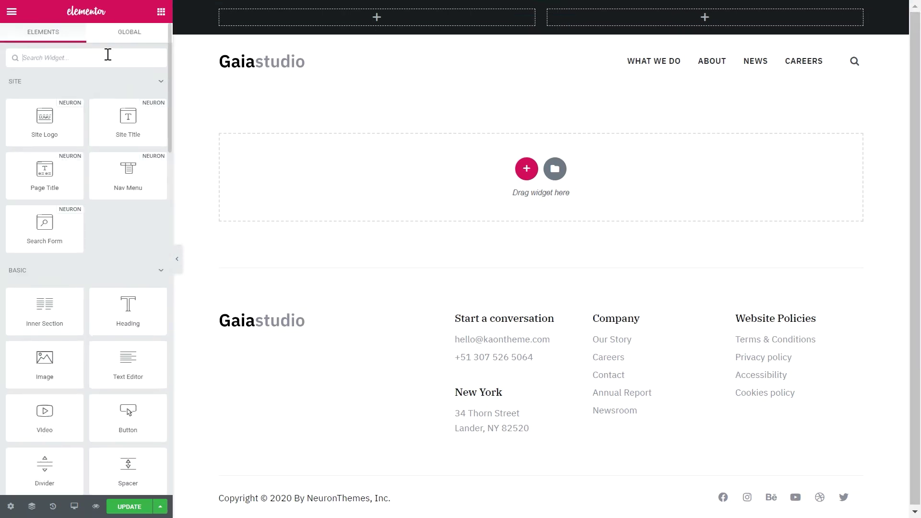
pyautogui.write('nav')
pyautogui.moveTo(45, 94); pyautogui.dragTo(339, 20)
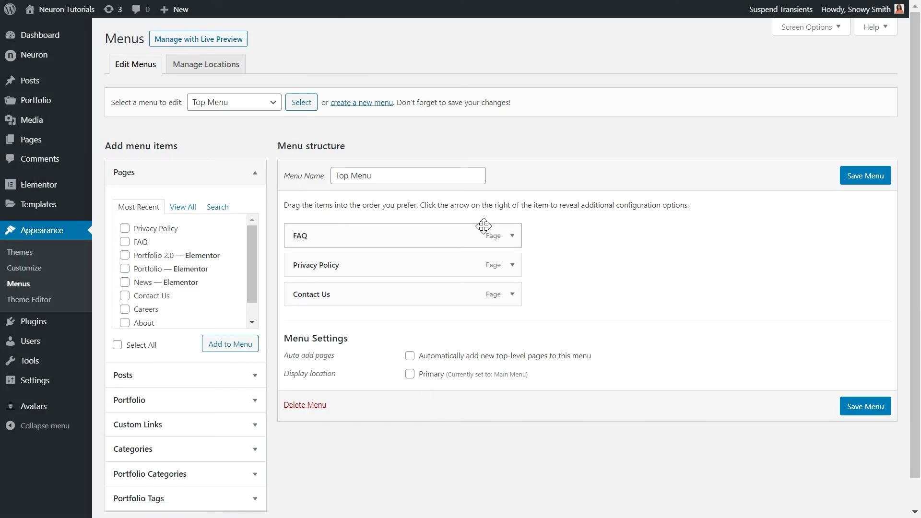
# Enable automatic adding of new top-level pages on Top Menu and save it.
pyautogui.moveTo(419, 231); pyautogui.dragTo(419, 231)
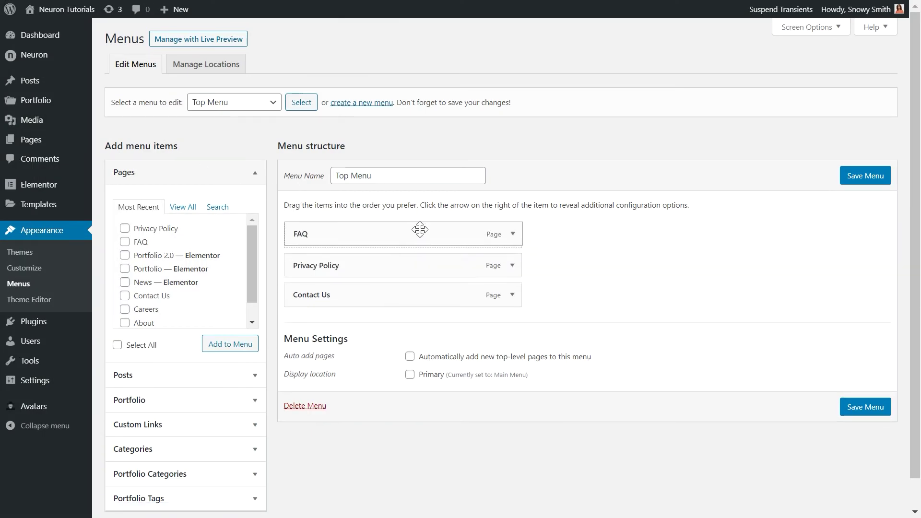
pyautogui.click(410, 357)
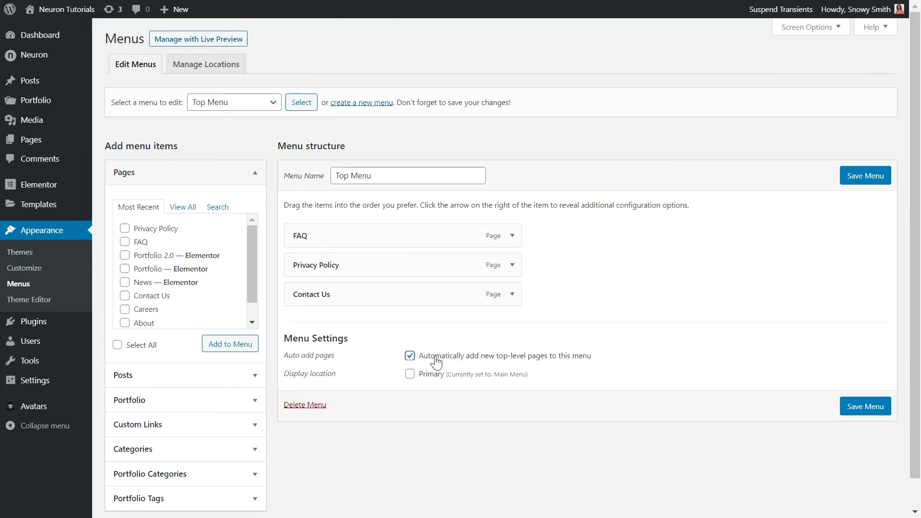
pyautogui.click(865, 407)
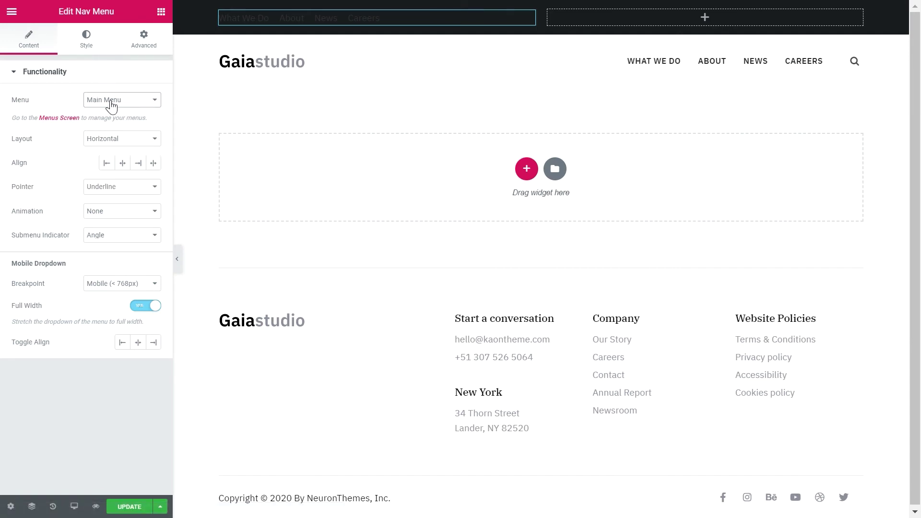
# Show Top Menu in the top bar with 14px typography and a global text colour.
pyautogui.click(111, 100)
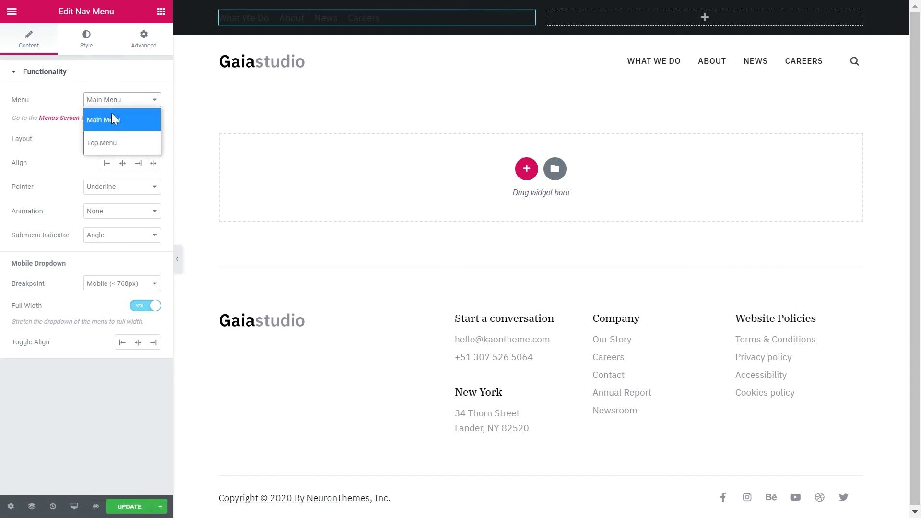
pyautogui.click(111, 123)
pyautogui.click(85, 40)
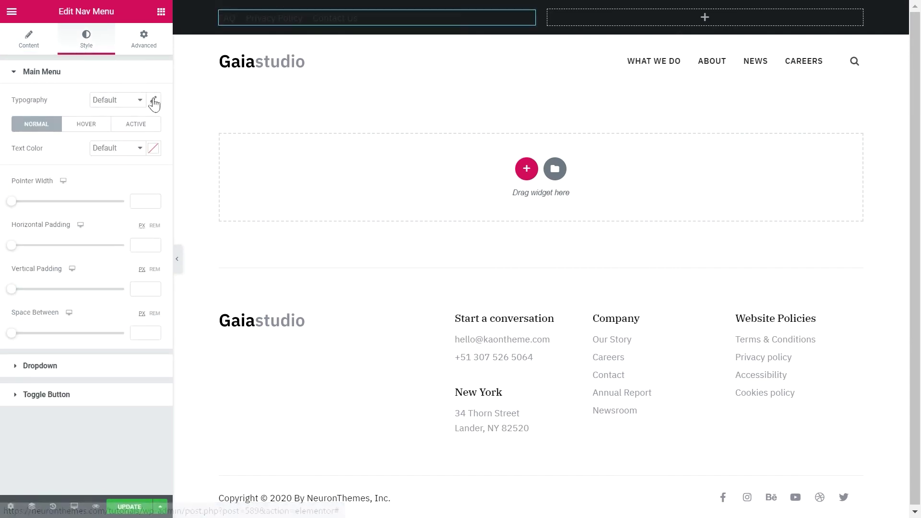
pyautogui.click(153, 99)
pyautogui.click(133, 197)
pyautogui.write('14')
pyautogui.click(127, 86)
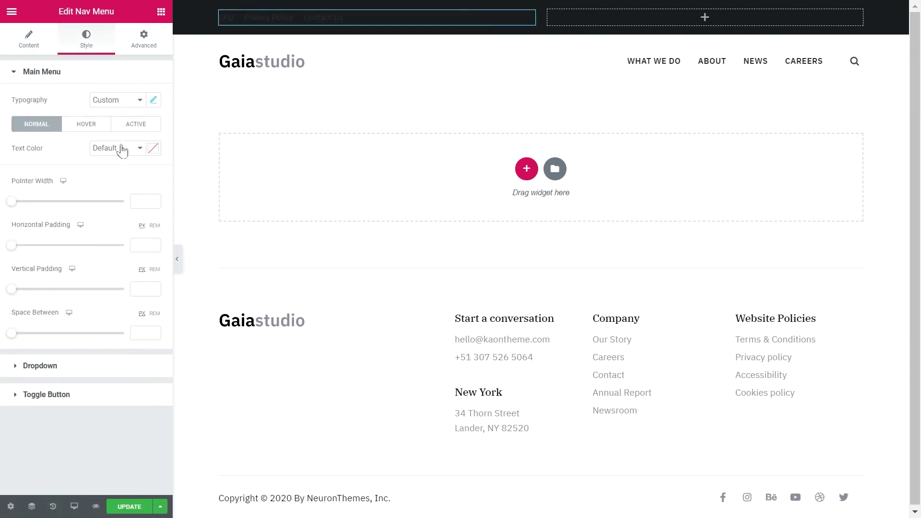
pyautogui.click(153, 148)
pyautogui.click(87, 195)
# Add a Social Icons widget to the top bar's right column, aligned right.
pyautogui.click(162, 12)
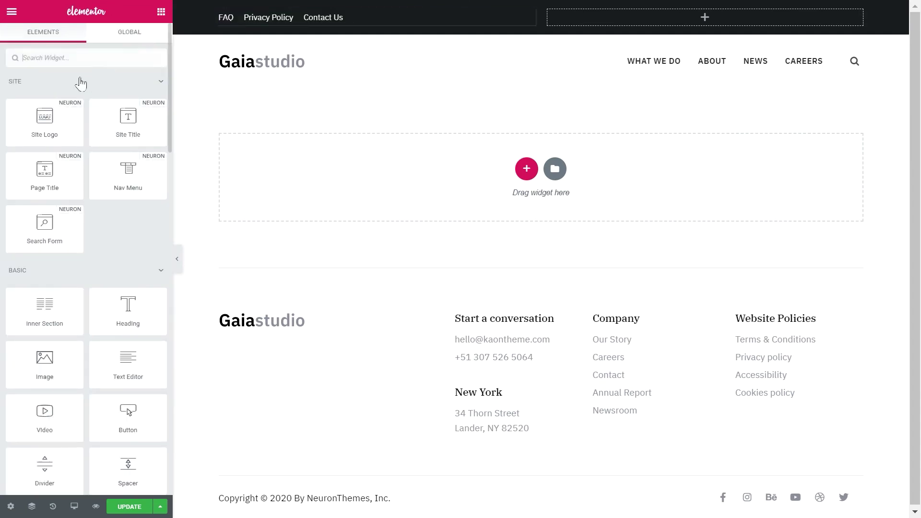
pyautogui.click(66, 58)
pyautogui.write('social')
pyautogui.moveTo(44, 93)
pyautogui.mouseDown()
pyautogui.moveTo(505, 62)
pyautogui.moveTo(701, 17)
pyautogui.mouseUp()
pyautogui.click(153, 275)
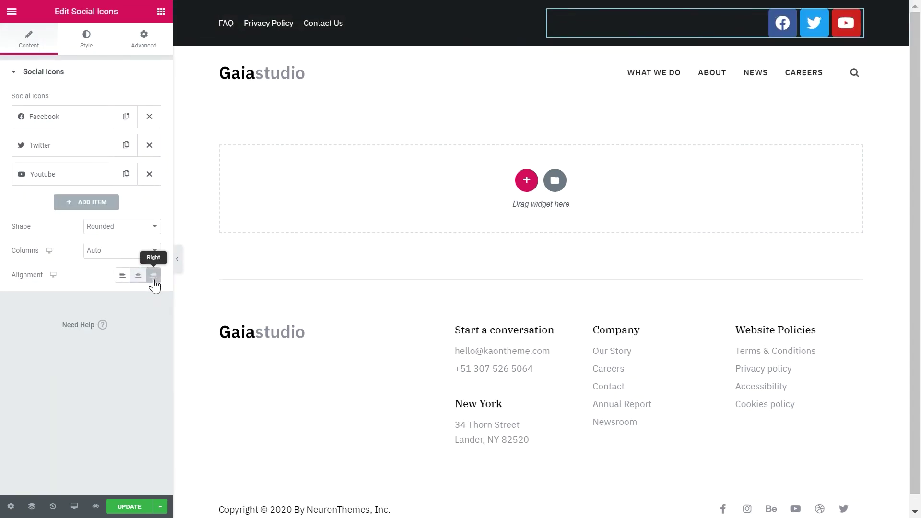
# Give the icons a fully transparent custom primary colour, size 16, padding 0, spacing 20.
pyautogui.click(86, 38)
pyautogui.click(121, 100)
pyautogui.click(115, 140)
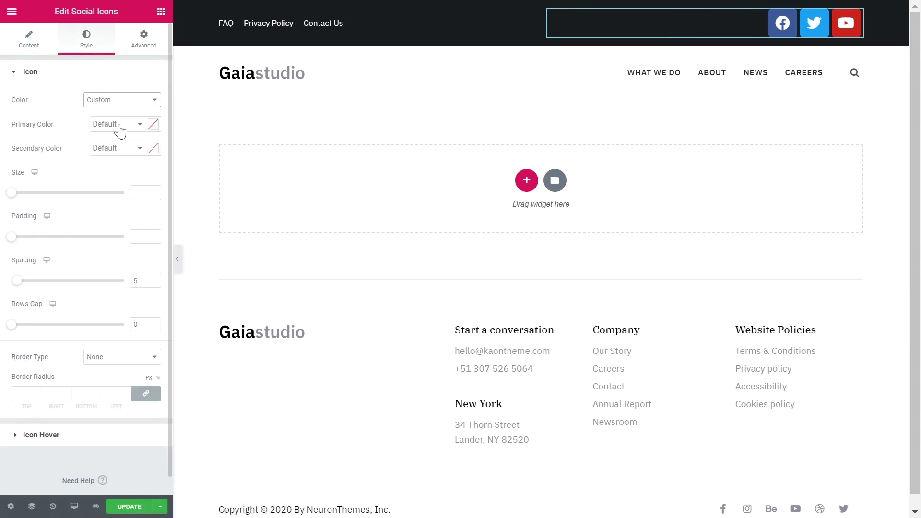
pyautogui.click(152, 124)
pyautogui.moveTo(157, 282); pyautogui.dragTo(3, 284)
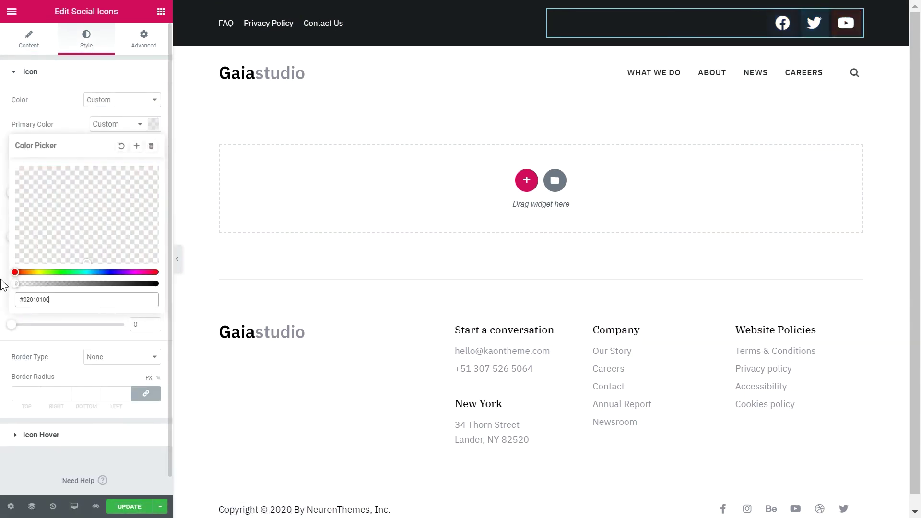
pyautogui.click(69, 129)
pyautogui.click(140, 192)
pyautogui.write('16')
pyautogui.click(140, 236)
pyautogui.write('0')
pyautogui.click(139, 280)
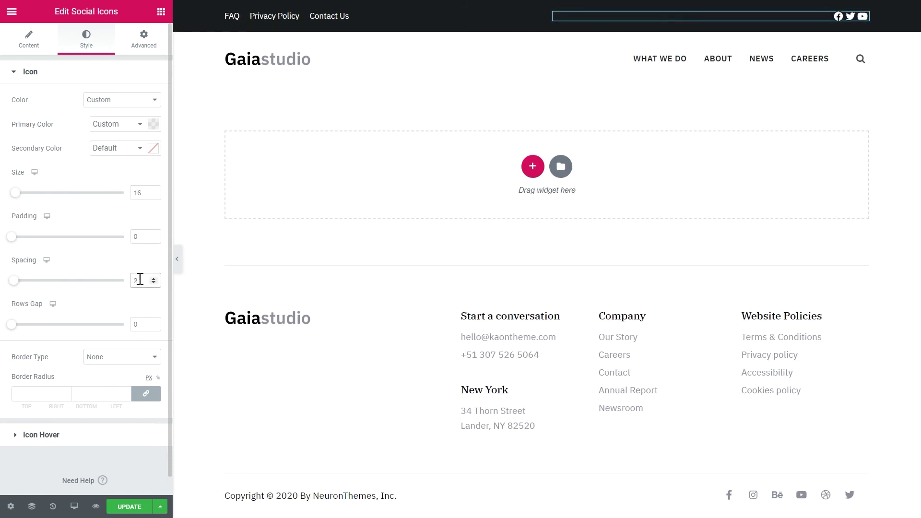
pyautogui.write('20')
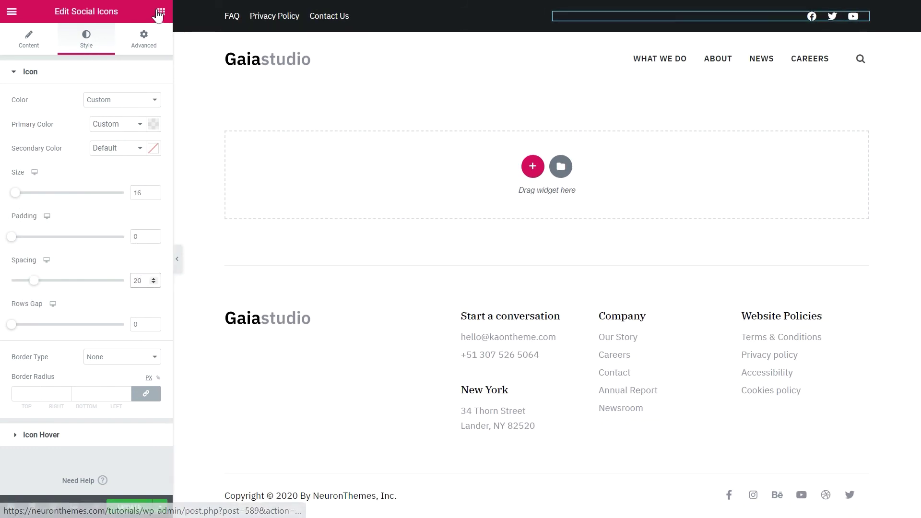
pyautogui.click(160, 13)
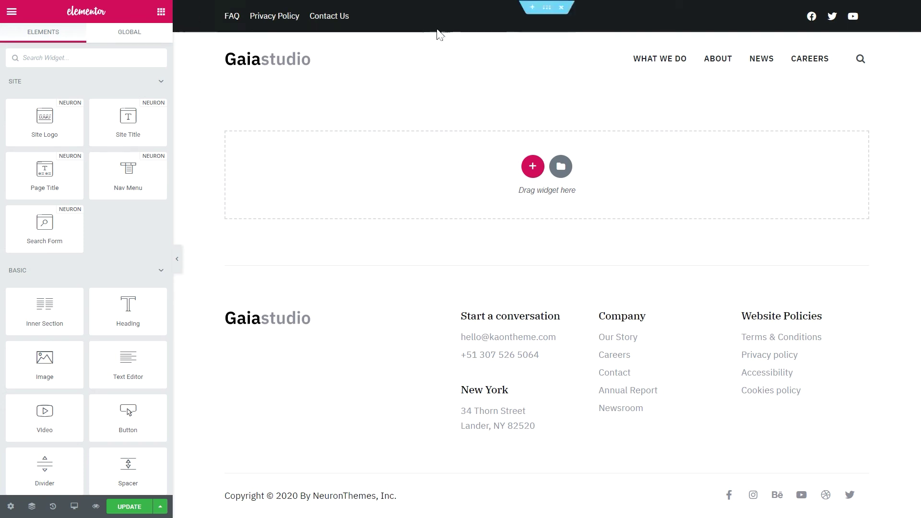
# Set the dark top bar section's Motion Effects Sticky option to Top, then show save options.
pyautogui.click(547, 8)
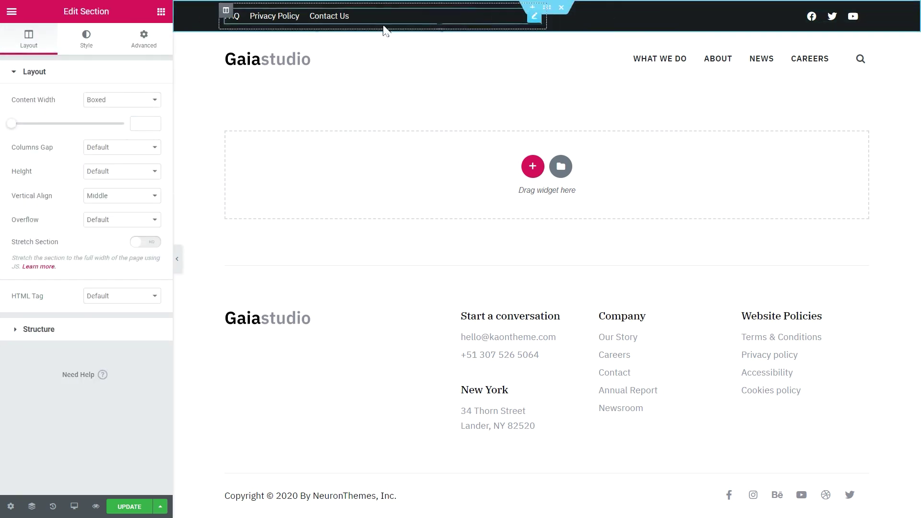
pyautogui.click(145, 39)
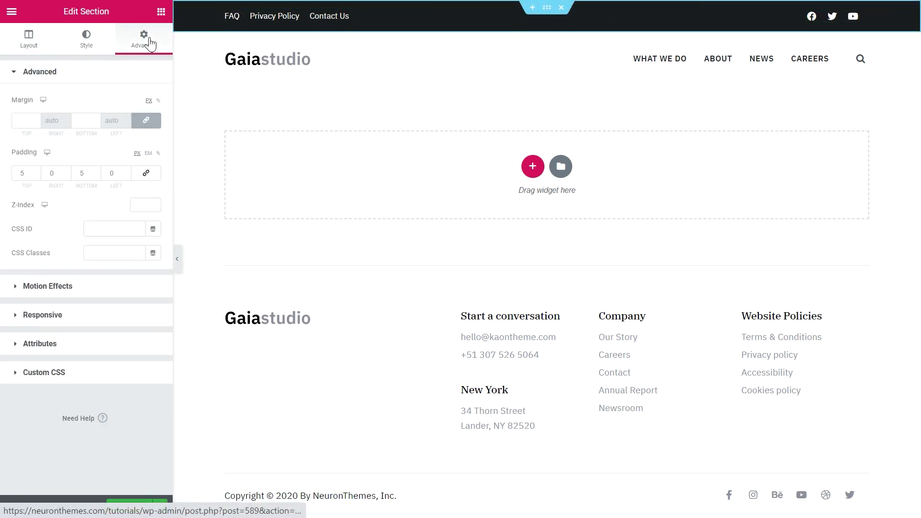
pyautogui.click(66, 288)
pyautogui.click(108, 157)
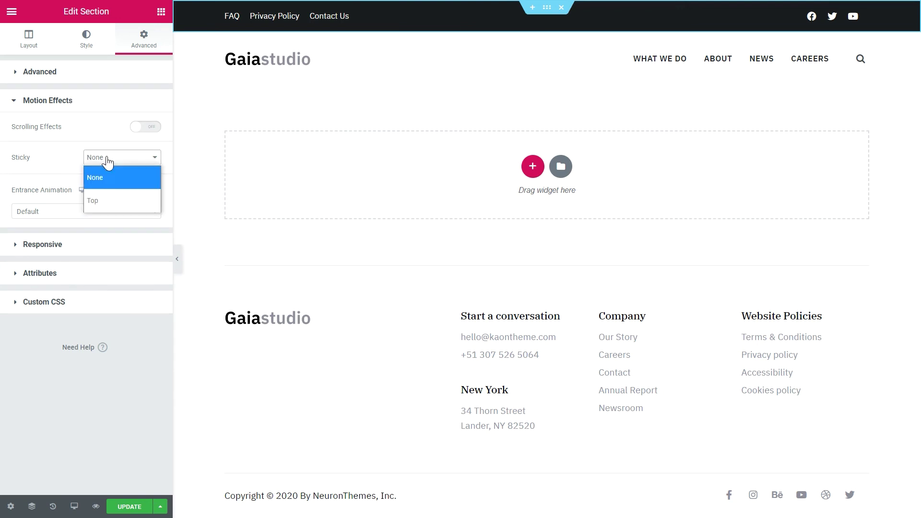
pyautogui.click(98, 203)
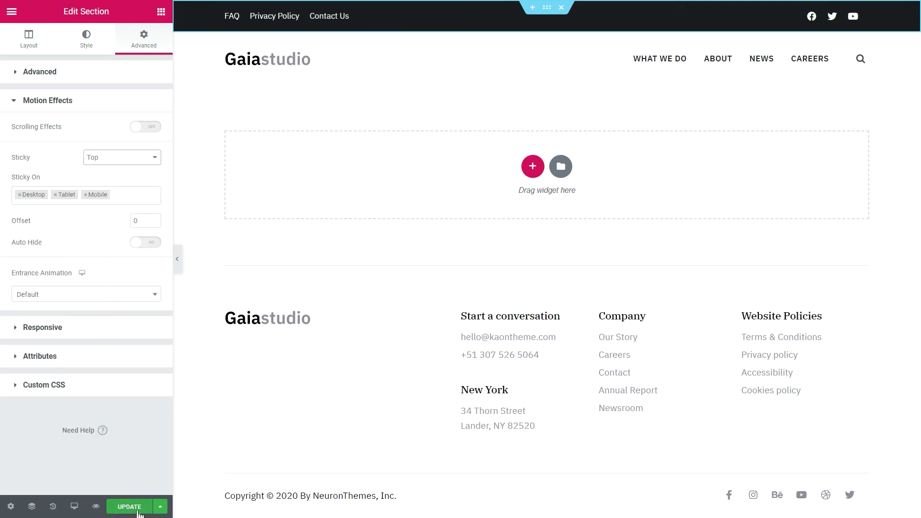
pyautogui.click(160, 507)
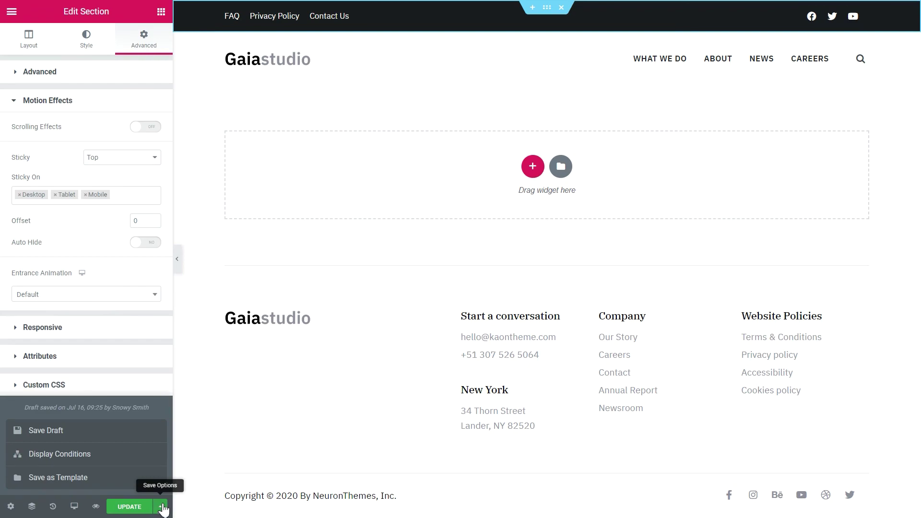
# Add a display condition that includes the Entire Site.
pyautogui.click(59, 454)
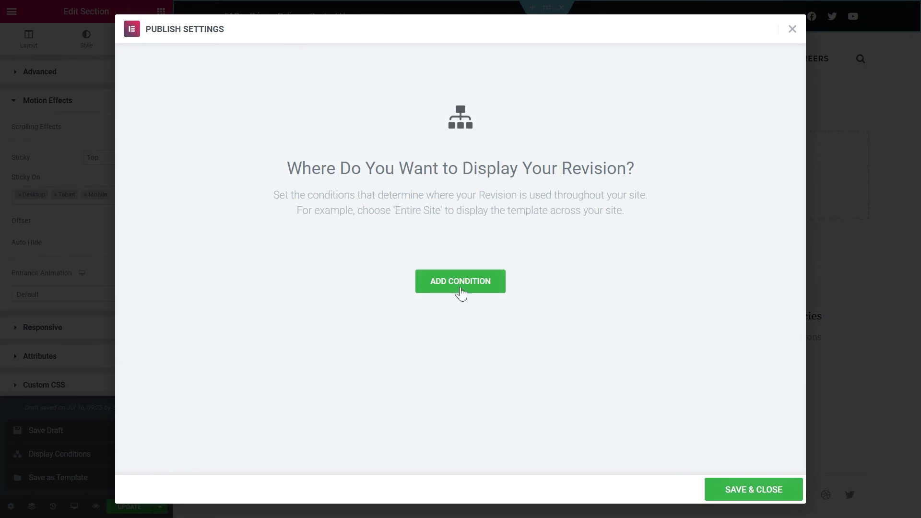
pyautogui.click(460, 281)
pyautogui.click(443, 260)
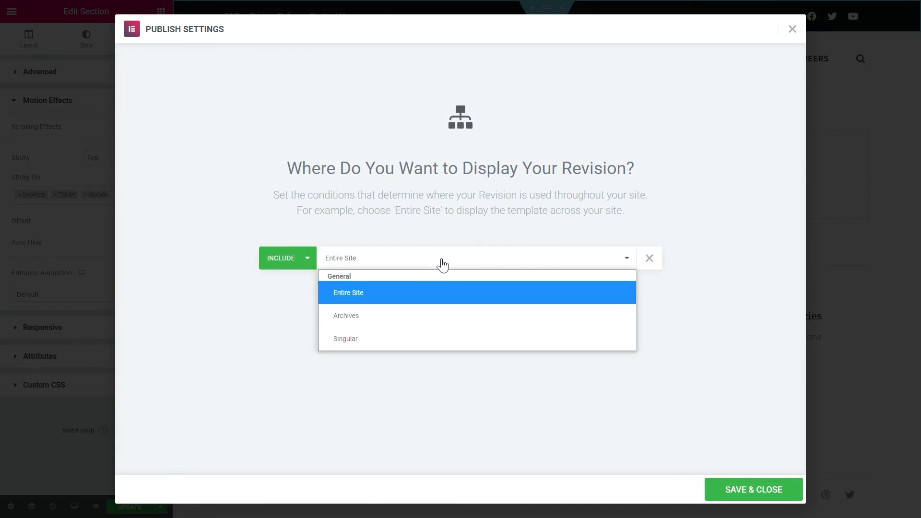
pyautogui.click(419, 291)
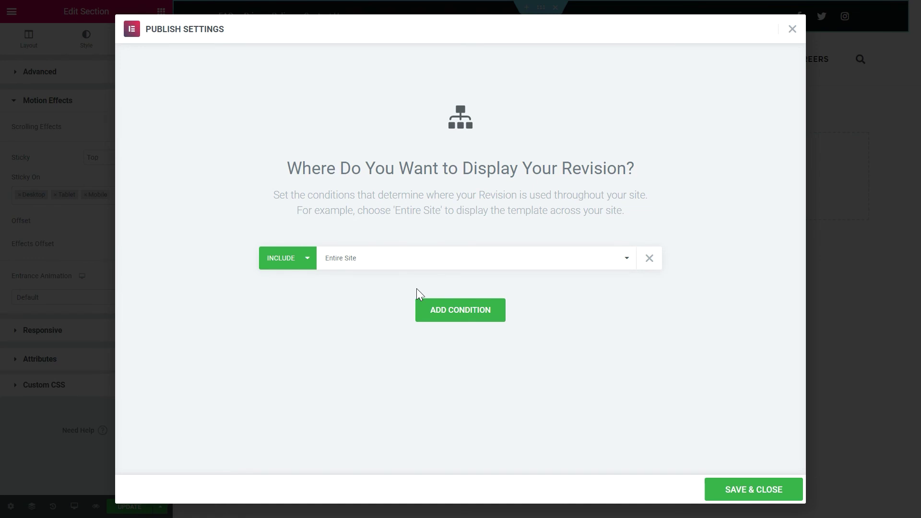
# Add an Exclude condition for Singular > 404 Page and save the conditions.
pyautogui.click(450, 309)
pyautogui.click(288, 286)
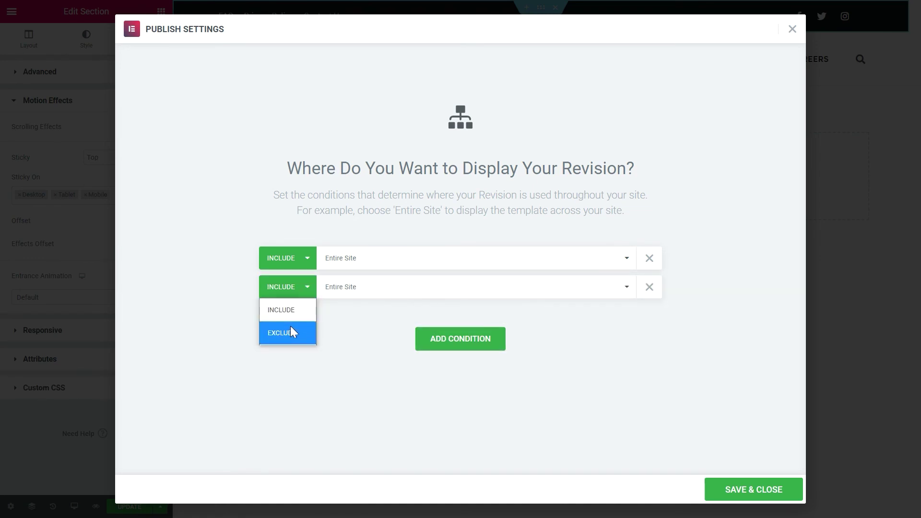
pyautogui.click(292, 332)
pyautogui.click(384, 287)
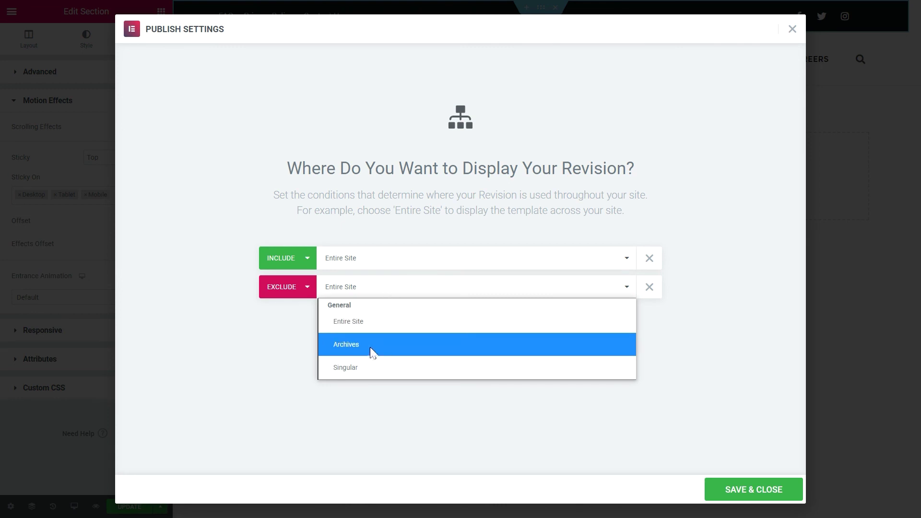
pyautogui.click(345, 368)
pyautogui.click(540, 286)
pyautogui.scroll(-5, 527, 240)
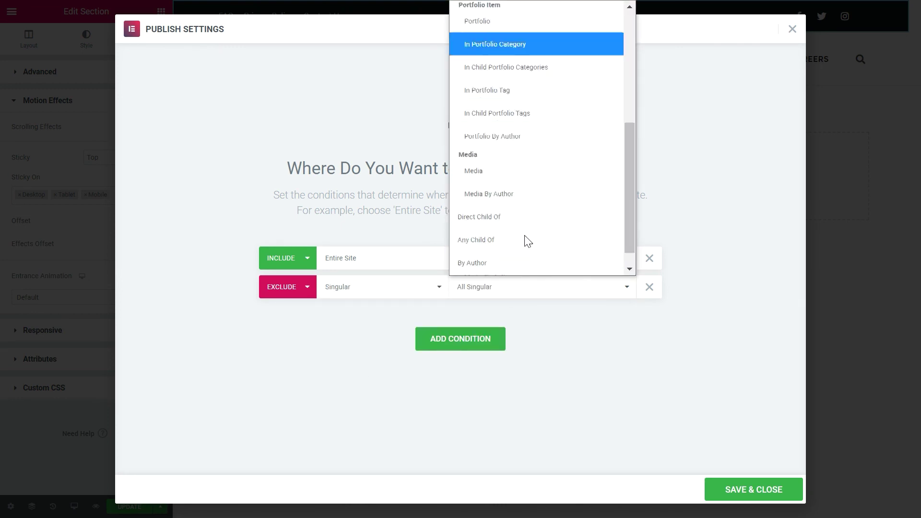
pyautogui.scroll(-2, 527, 240)
pyautogui.click(503, 263)
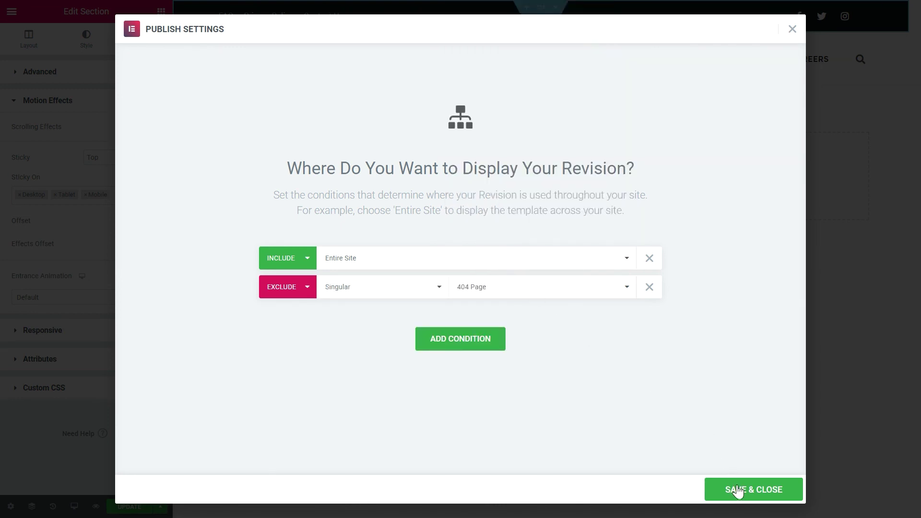
pyautogui.click(739, 491)
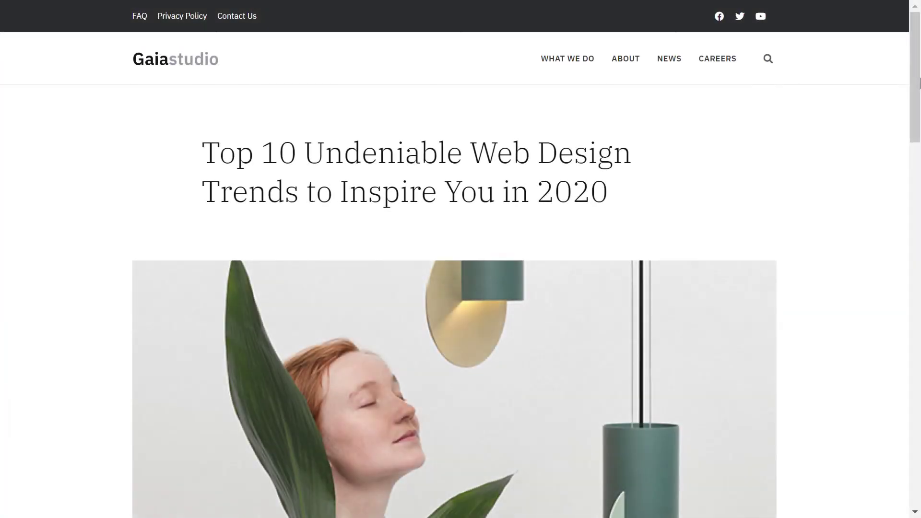
pyautogui.scroll(-5, 460, 288)
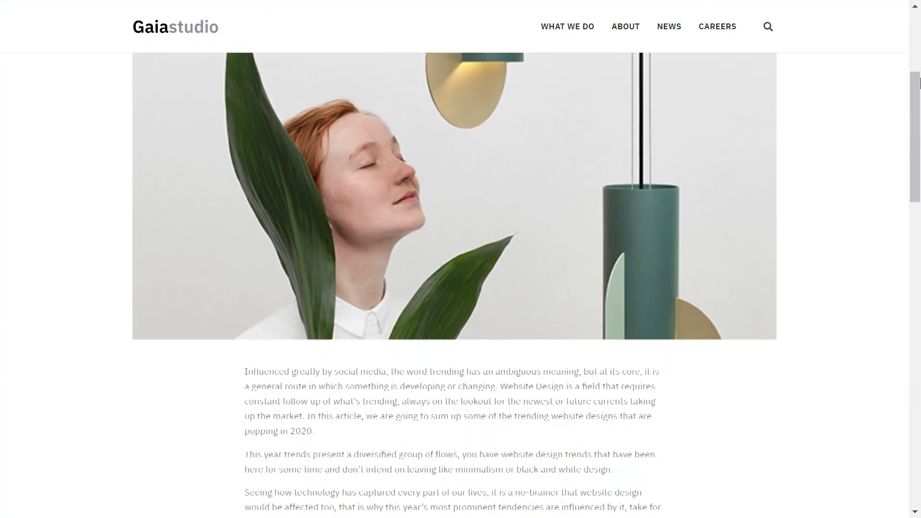
pyautogui.scroll(-5, 461, 287)
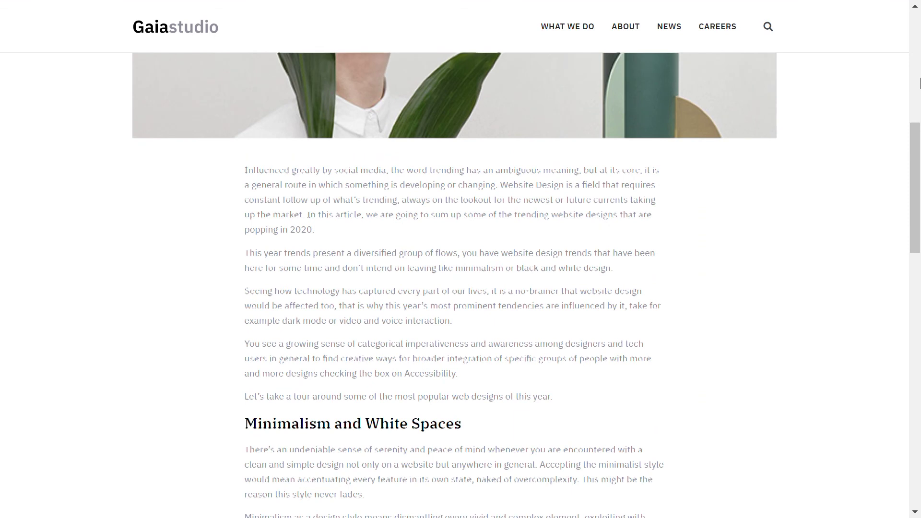
pyautogui.scroll(3, 461, 288)
pyautogui.scroll(3, 461, 288)
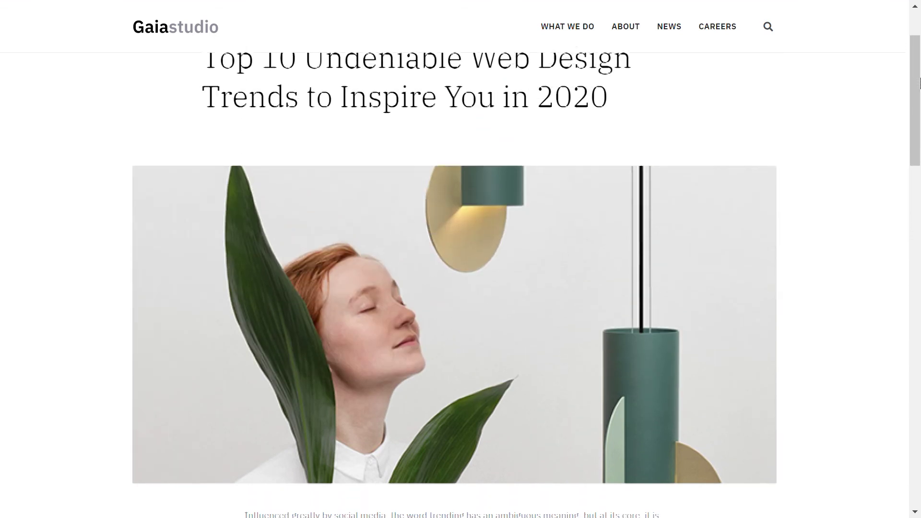
pyautogui.scroll(3, 460, 287)
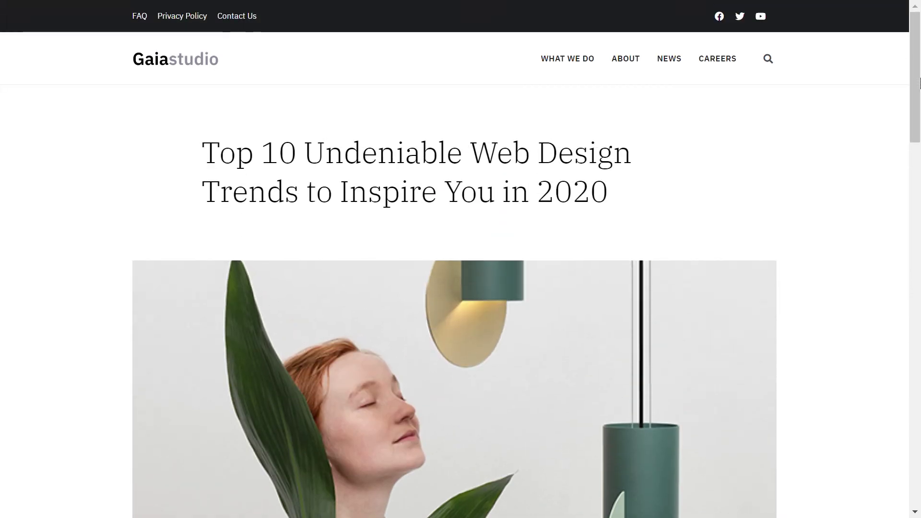